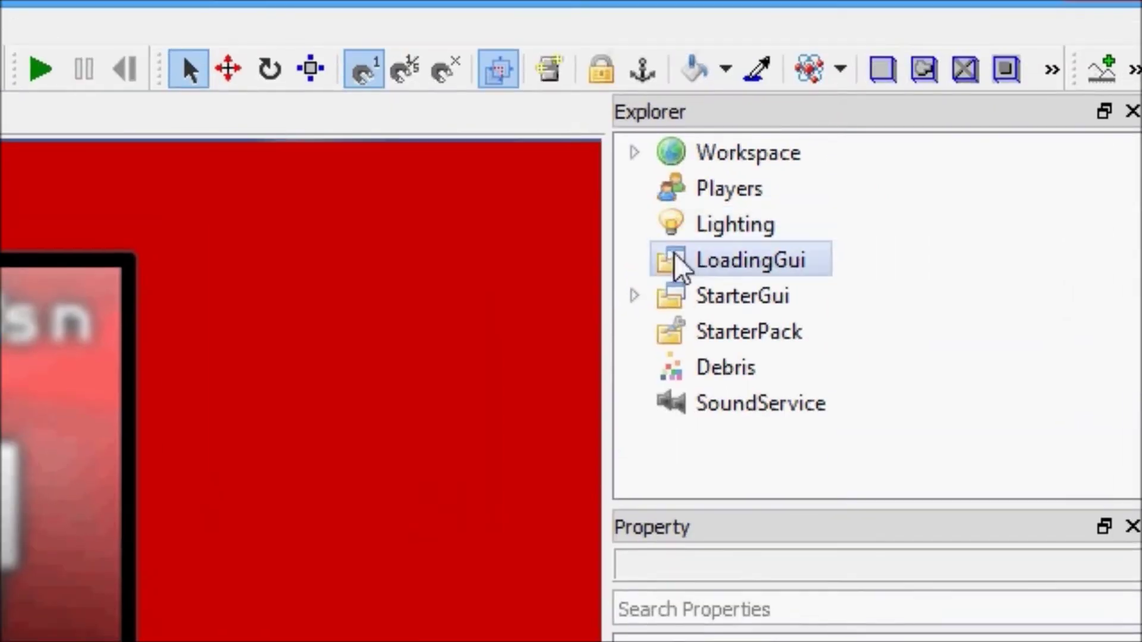
# Step: Expand StarterGui > Gui > Frame and delete SecondFrame and the ImageButton with its script
pyautogui.click(636, 298)
pyautogui.click(668, 309)
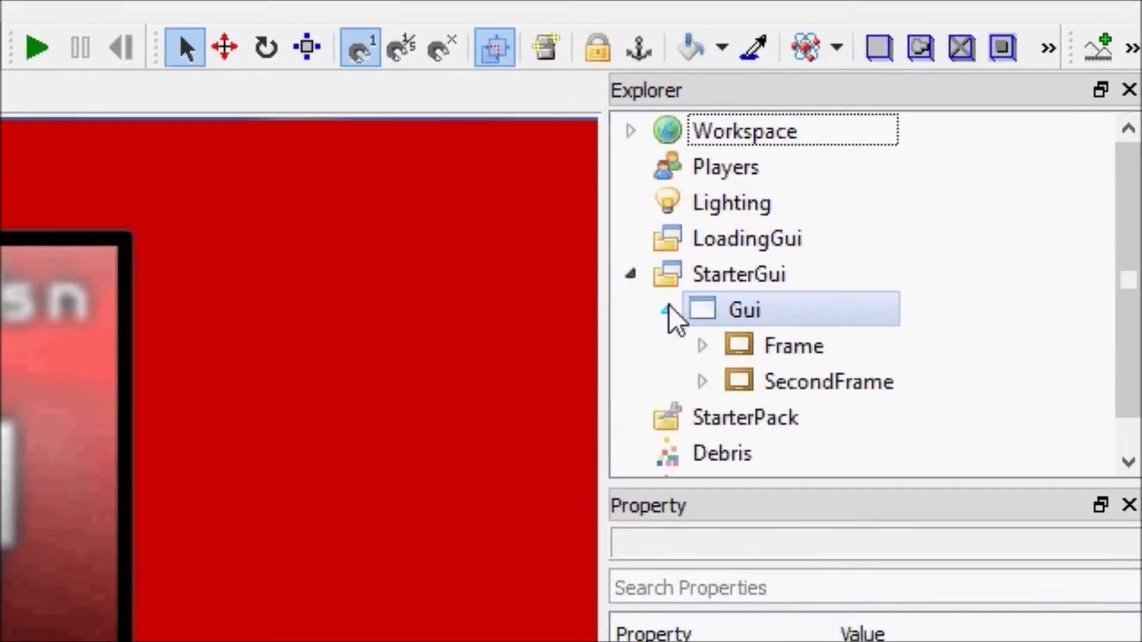
pyautogui.click(704, 345)
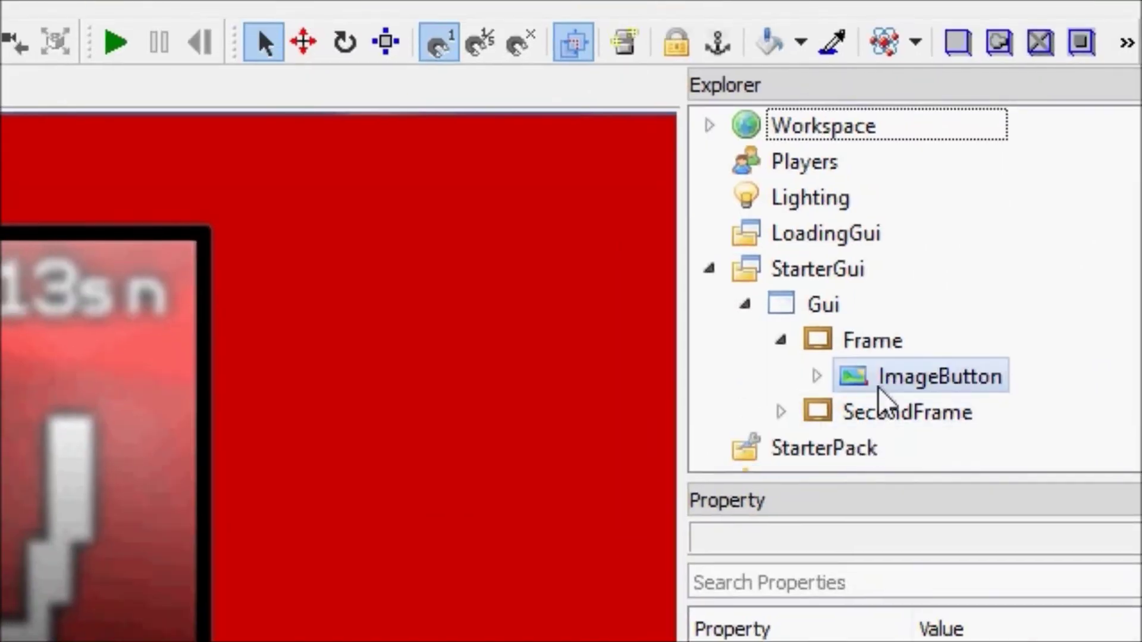
pyautogui.click(831, 412)
pyautogui.press('Delete')
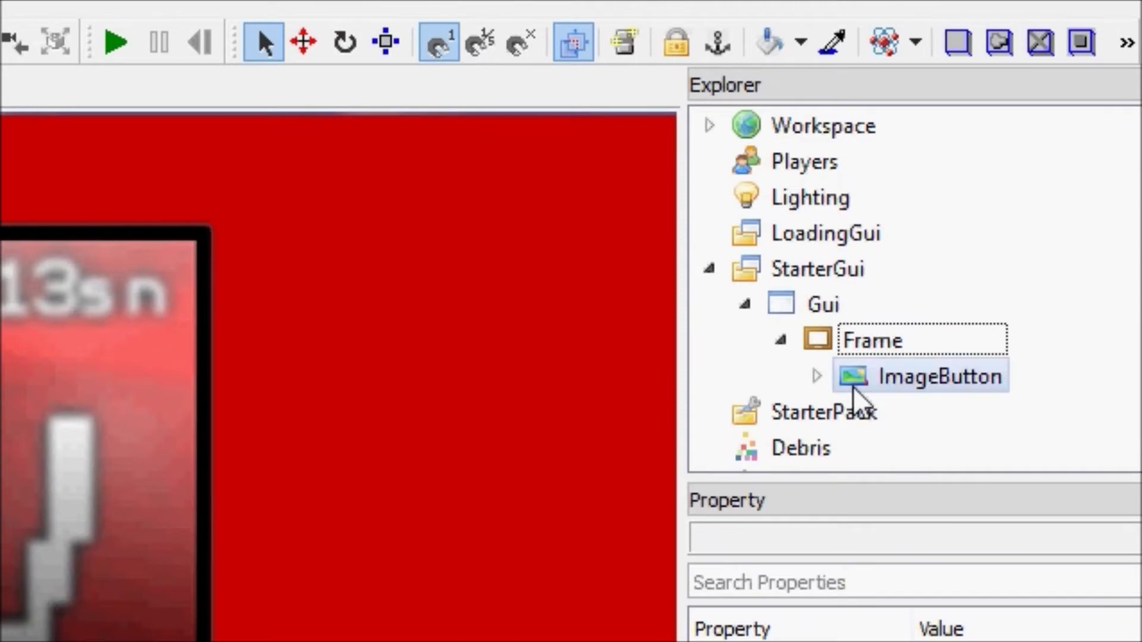
pyautogui.click(816, 377)
pyautogui.click(904, 382)
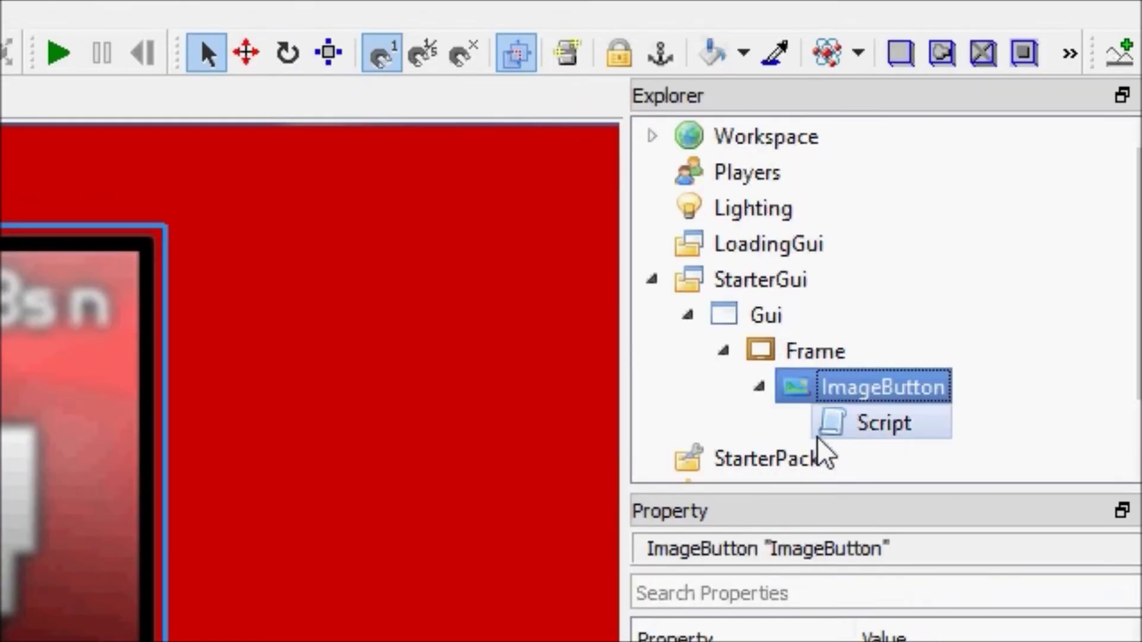
pyautogui.press('Delete')
# Step: Insert a new TextBox from Basic Objects into Frame
pyautogui.click(807, 353)
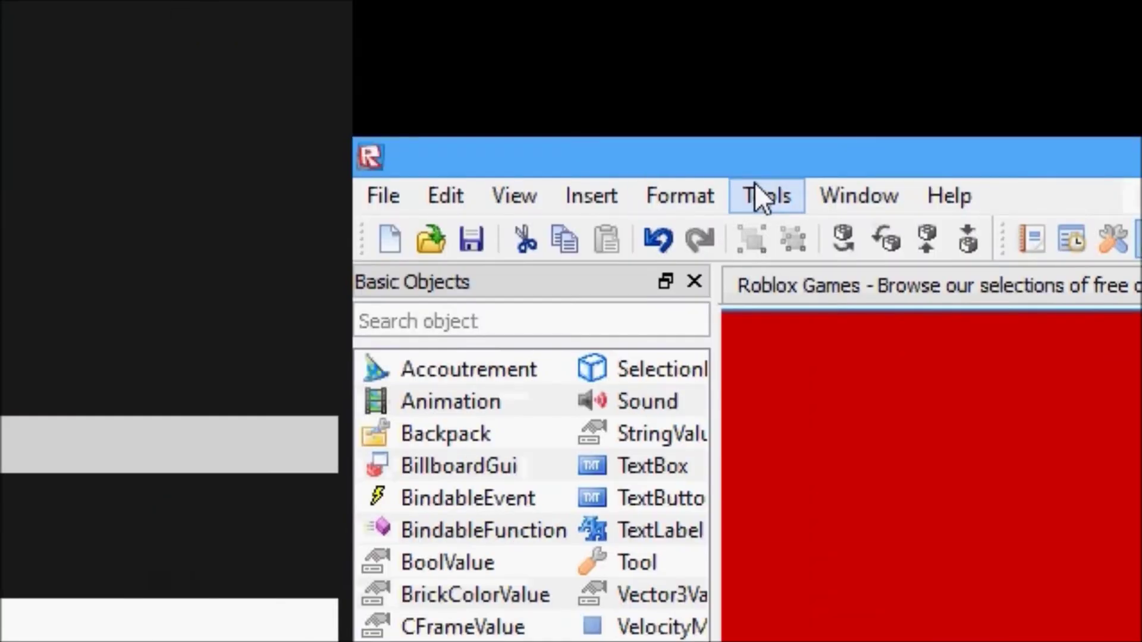
pyautogui.click(765, 196)
pyautogui.click(602, 212)
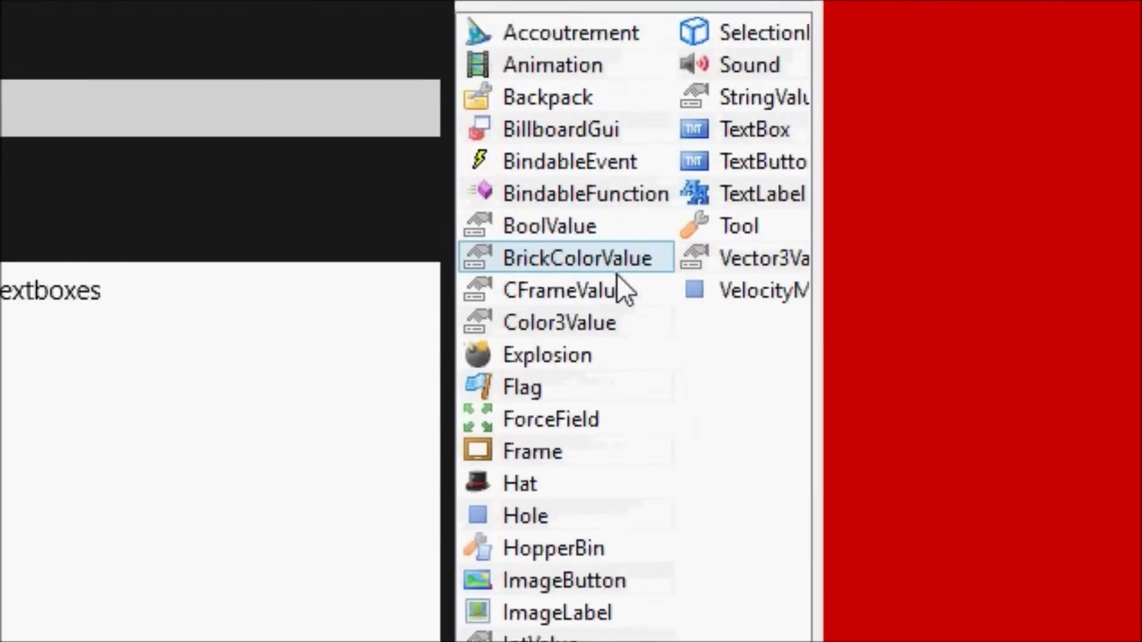
pyautogui.click(732, 181)
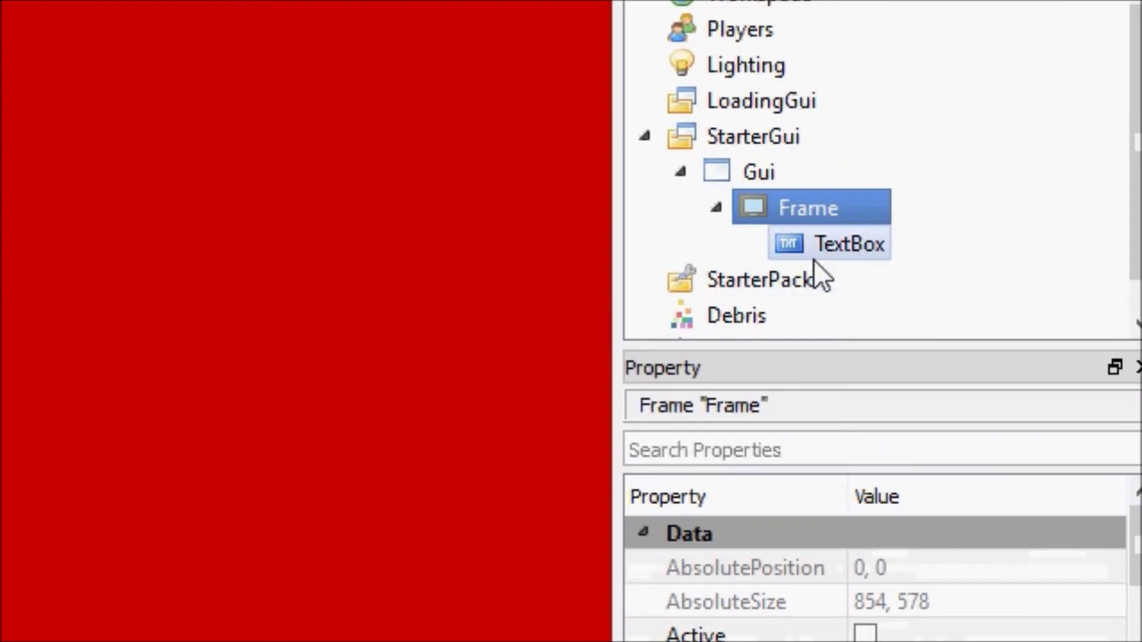
# Step: Select the new TextBox and clear its default Text value to blank
pyautogui.click(815, 258)
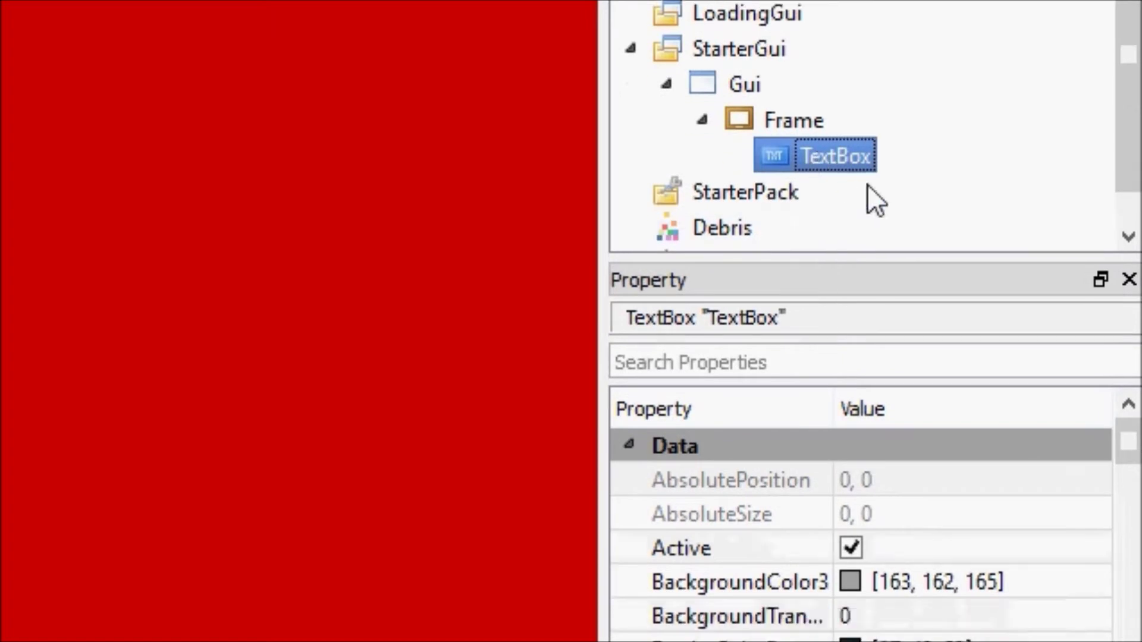
pyautogui.scroll(-2, 1109, 356)
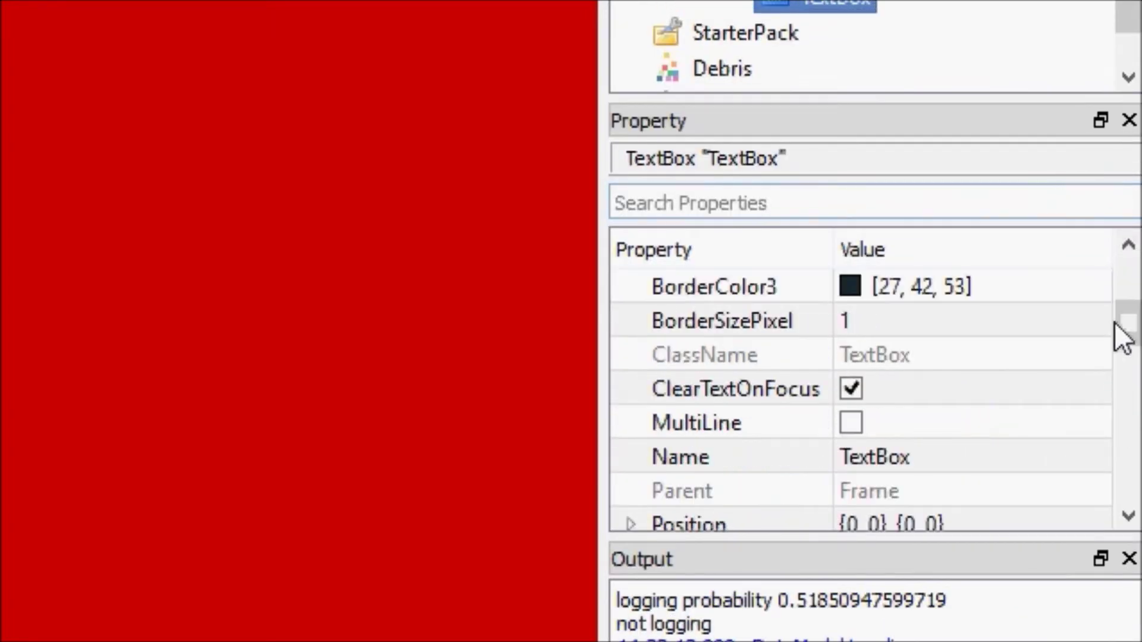
pyautogui.scroll(-1, 1110, 339)
pyautogui.scroll(-1, 1106, 320)
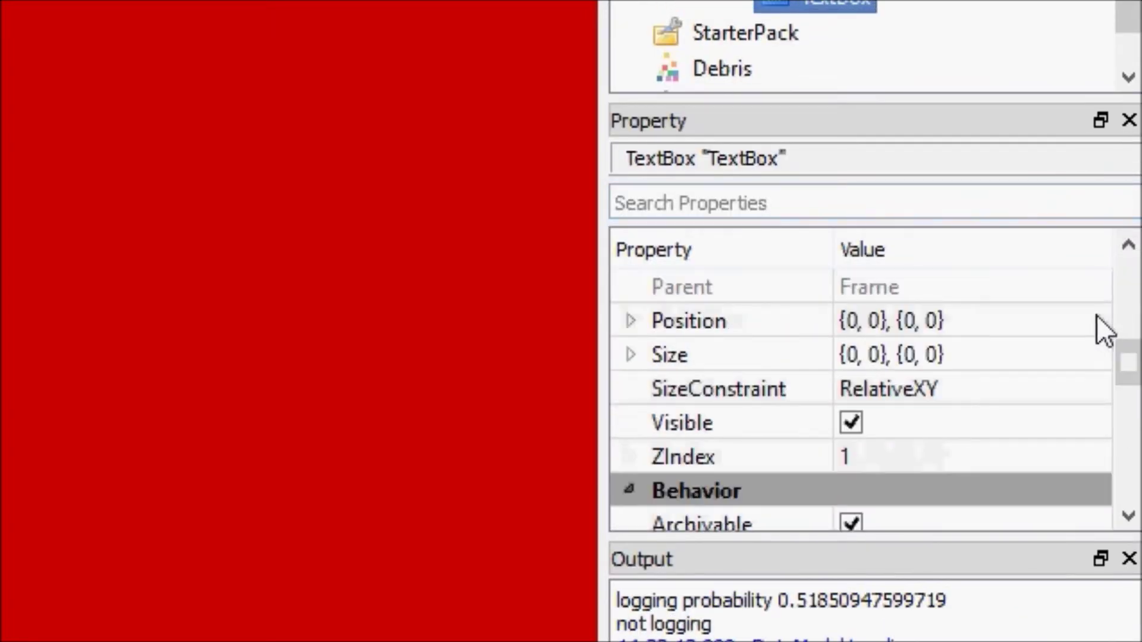
pyautogui.scroll(-1, 1094, 314)
pyautogui.scroll(-1, 1095, 312)
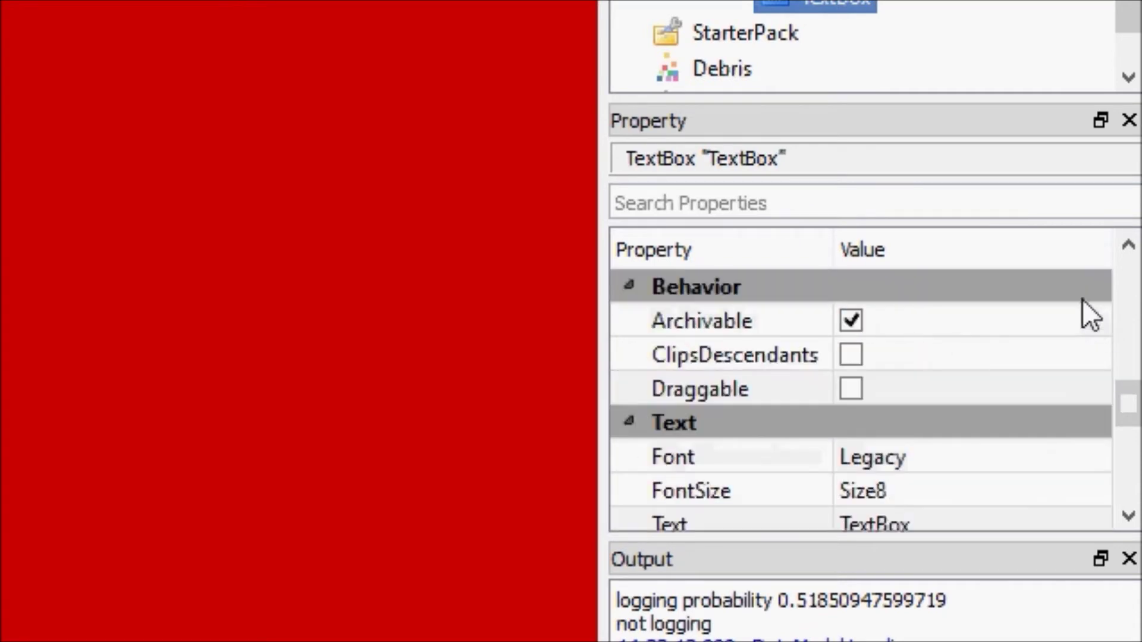
pyautogui.scroll(-1, 1078, 299)
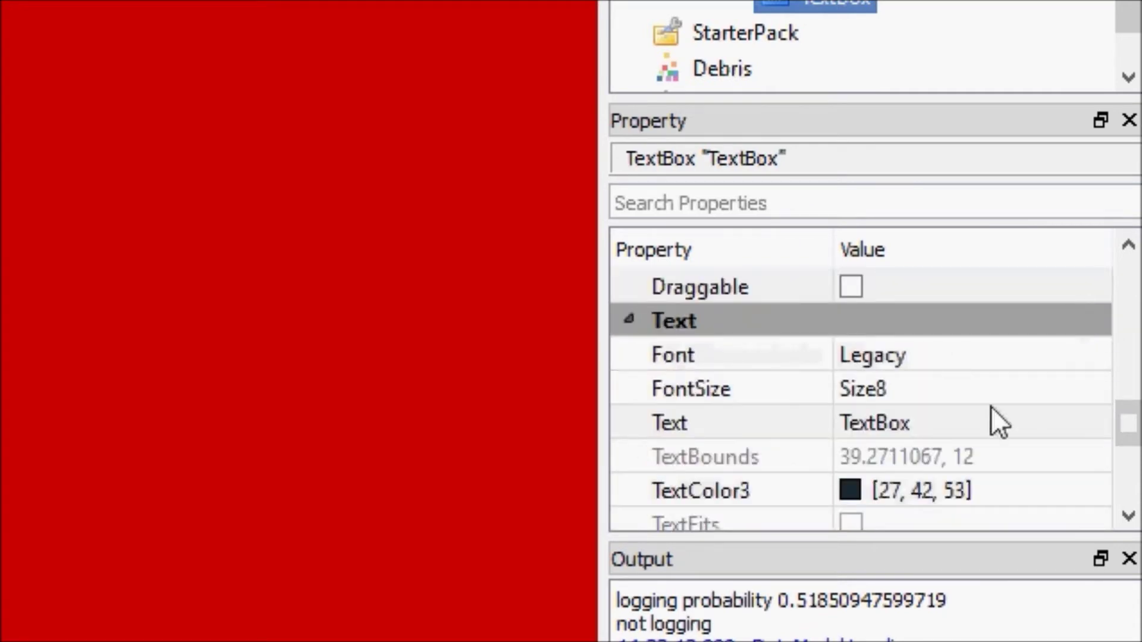
pyautogui.click(991, 423)
pyautogui.press('BackSpace')
pyautogui.press('Return')
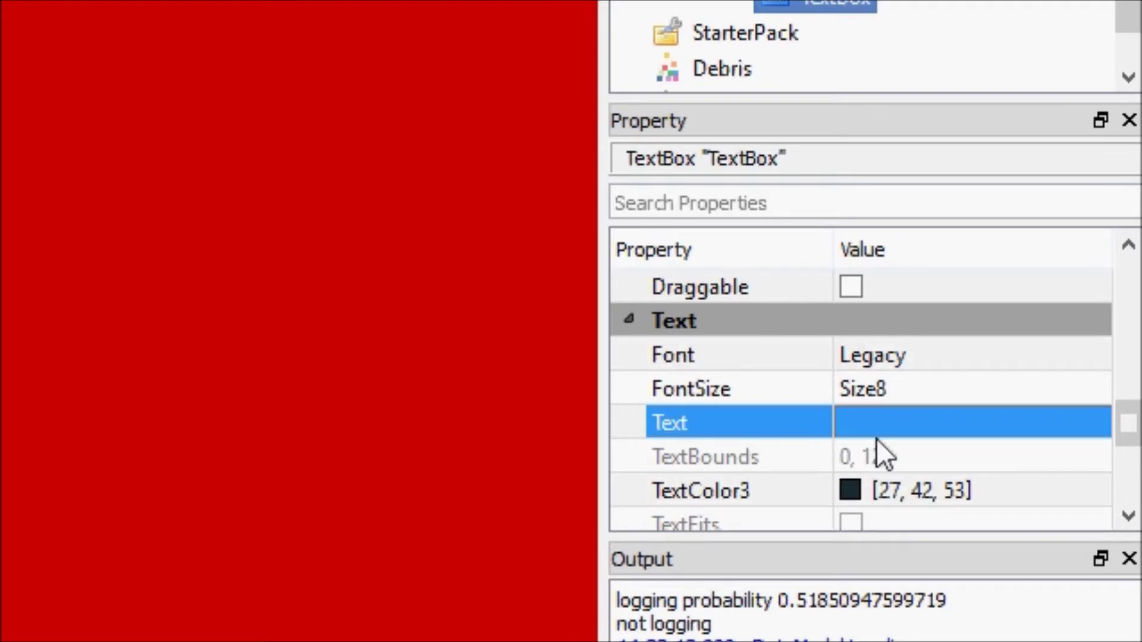
pyautogui.scroll(1, 876, 437)
pyautogui.scroll(1, 876, 438)
pyautogui.scroll(2, 876, 438)
pyautogui.scroll(2, 876, 438)
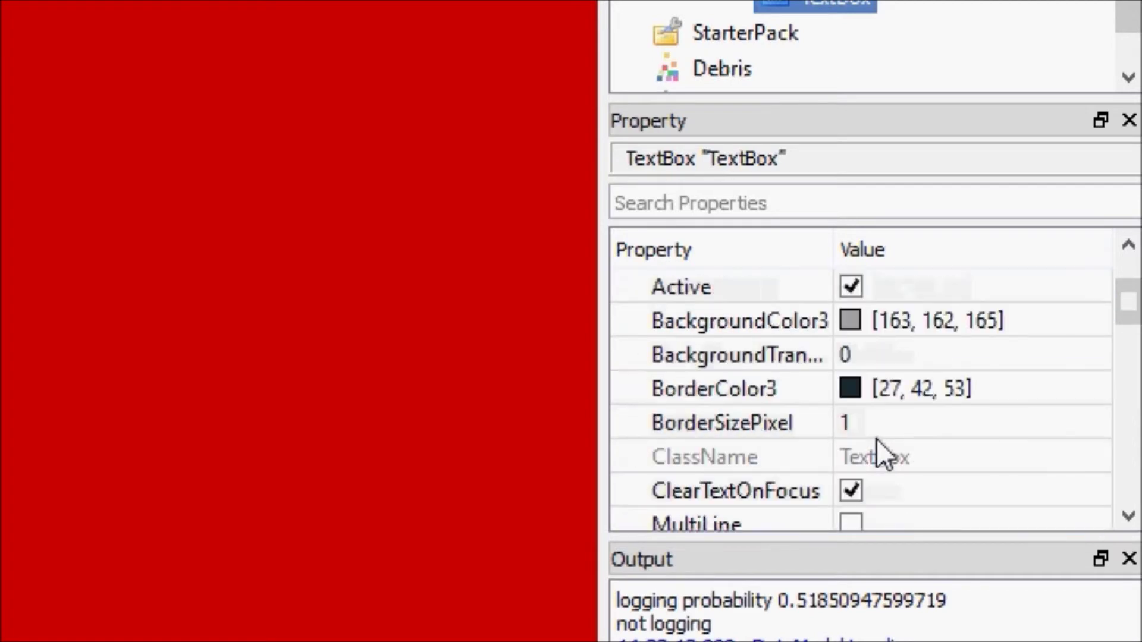
pyautogui.scroll(1, 876, 451)
pyautogui.scroll(-1, 907, 413)
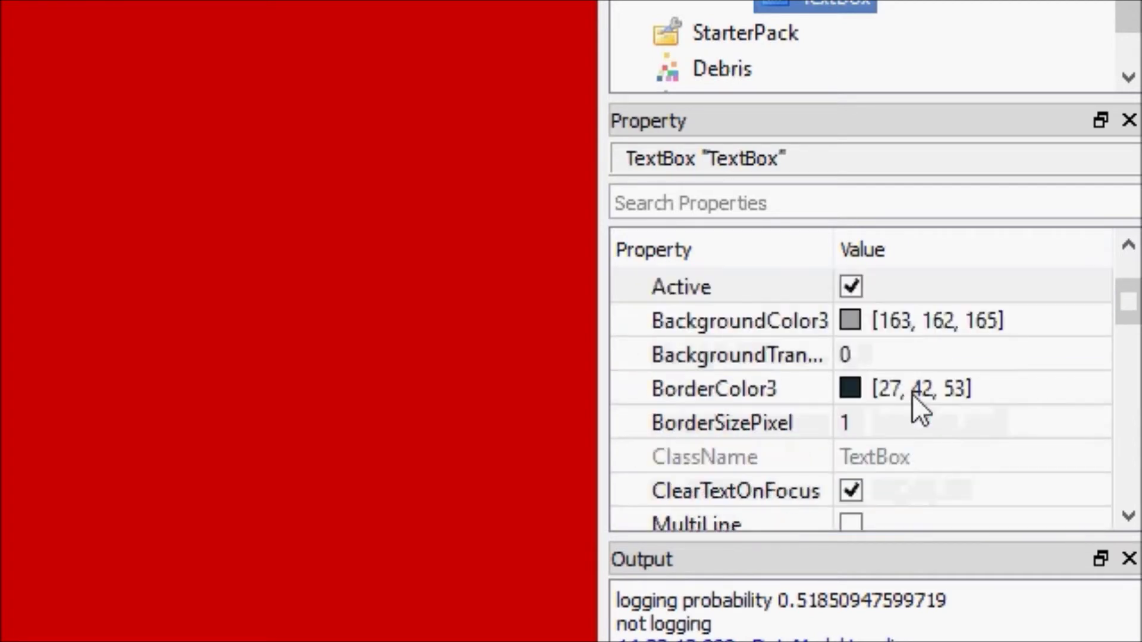
pyautogui.scroll(-1, 912, 393)
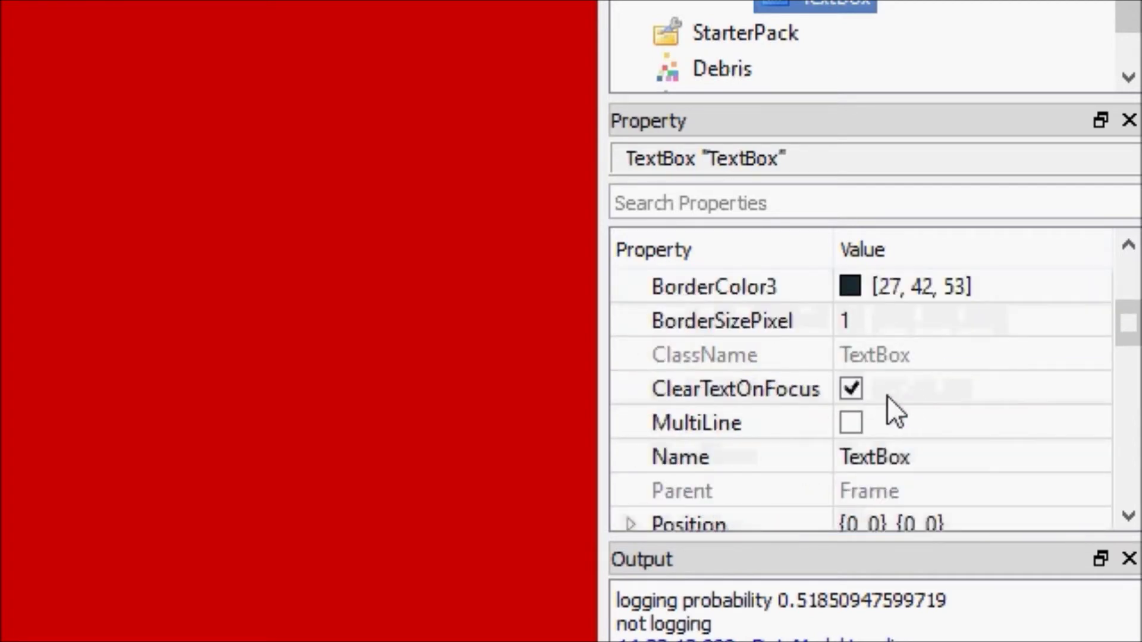
pyautogui.scroll(-1, 1035, 383)
pyautogui.scroll(-1, 1035, 384)
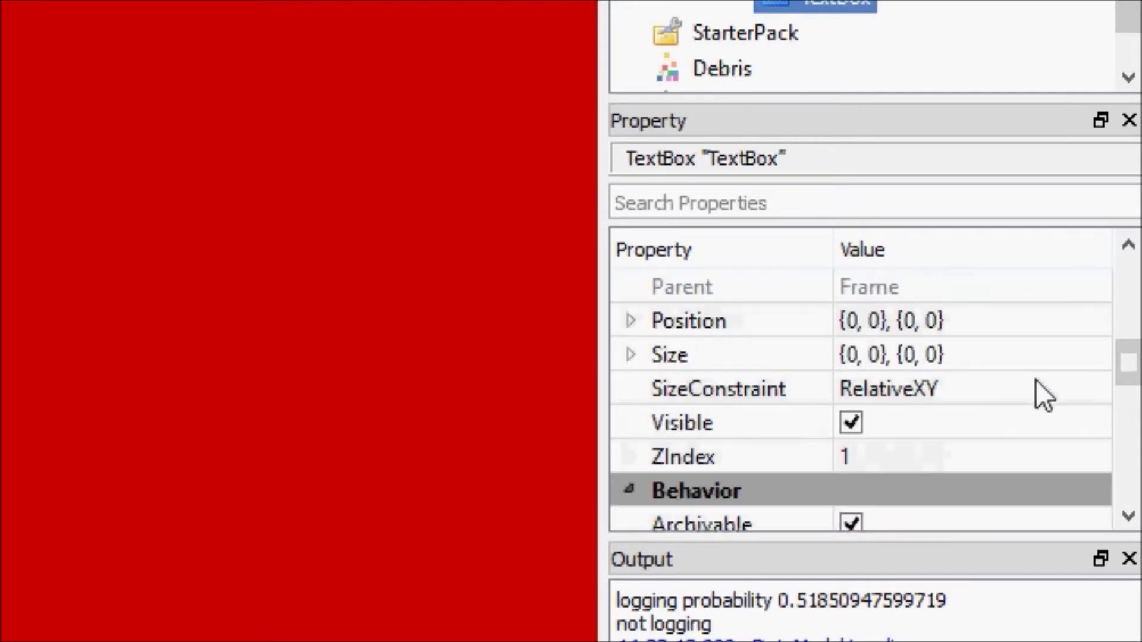
pyautogui.scroll(-2, 1030, 384)
pyautogui.scroll(-2, 1024, 393)
pyautogui.scroll(-2, 1021, 401)
pyautogui.scroll(1, 1021, 401)
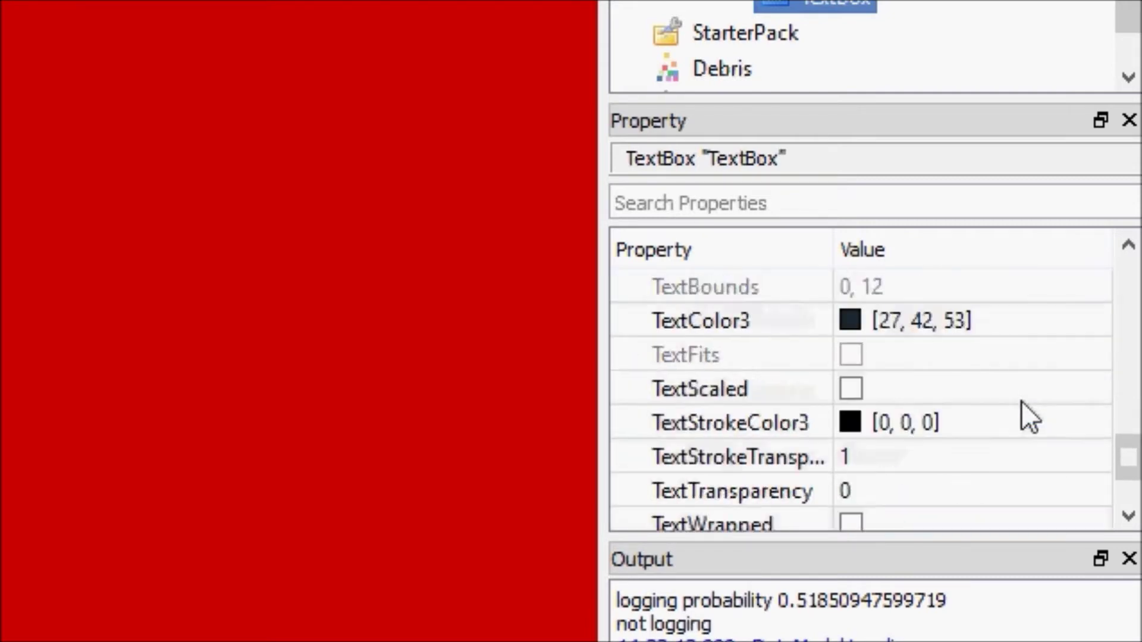
pyautogui.scroll(-1, 1022, 401)
pyautogui.scroll(1, 1013, 406)
pyautogui.scroll(2, 1002, 410)
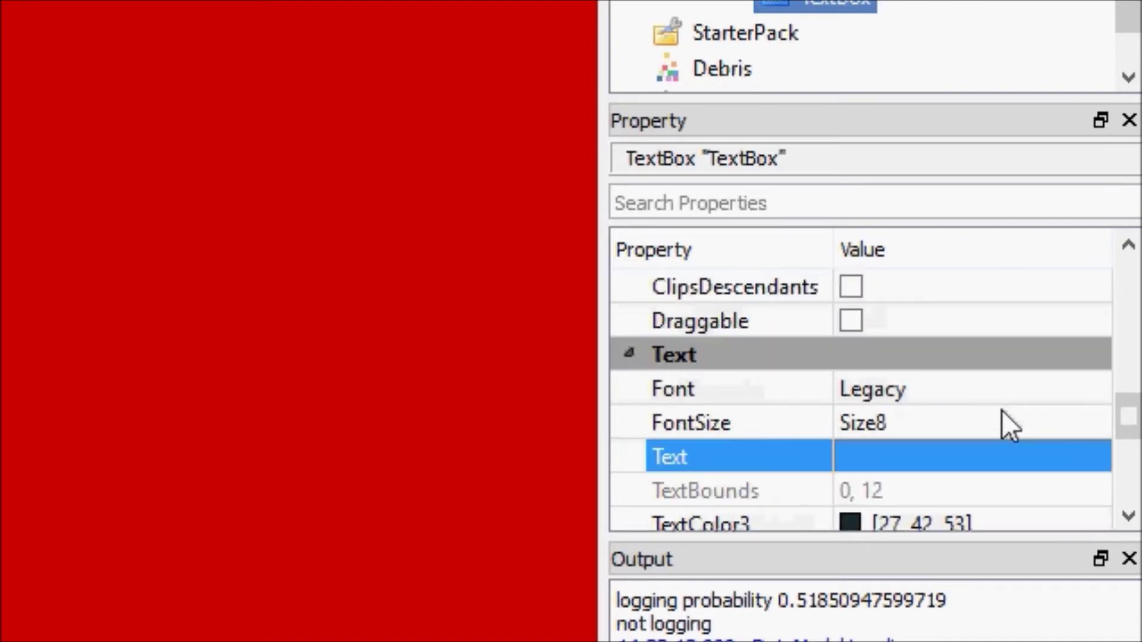
pyautogui.scroll(2, 1002, 409)
pyautogui.scroll(2, 1002, 409)
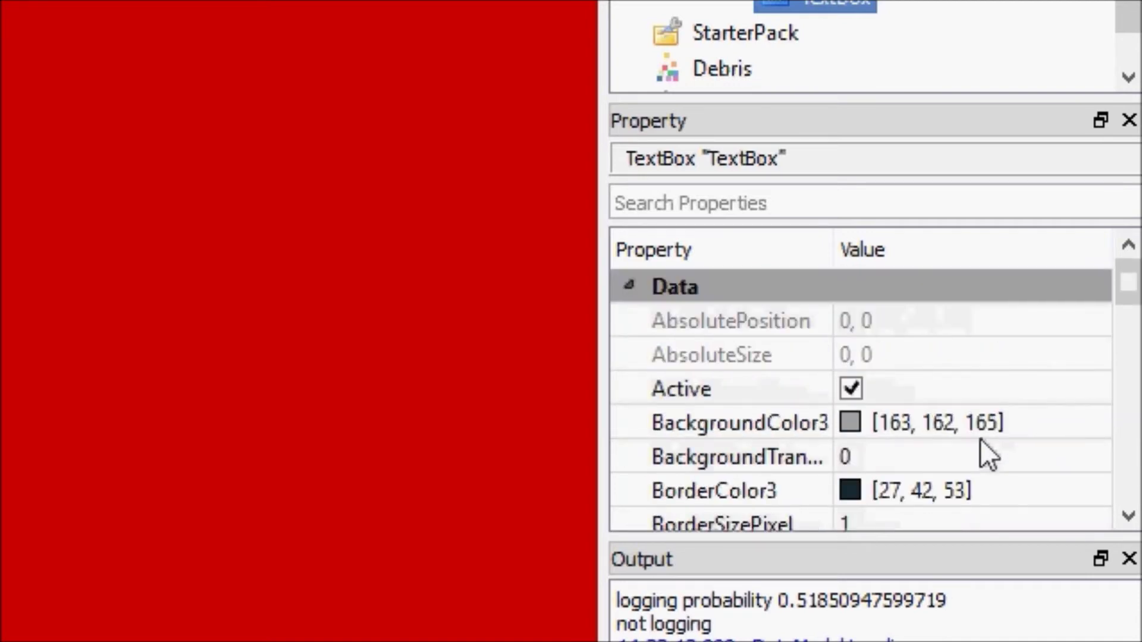
pyautogui.scroll(-1, 981, 439)
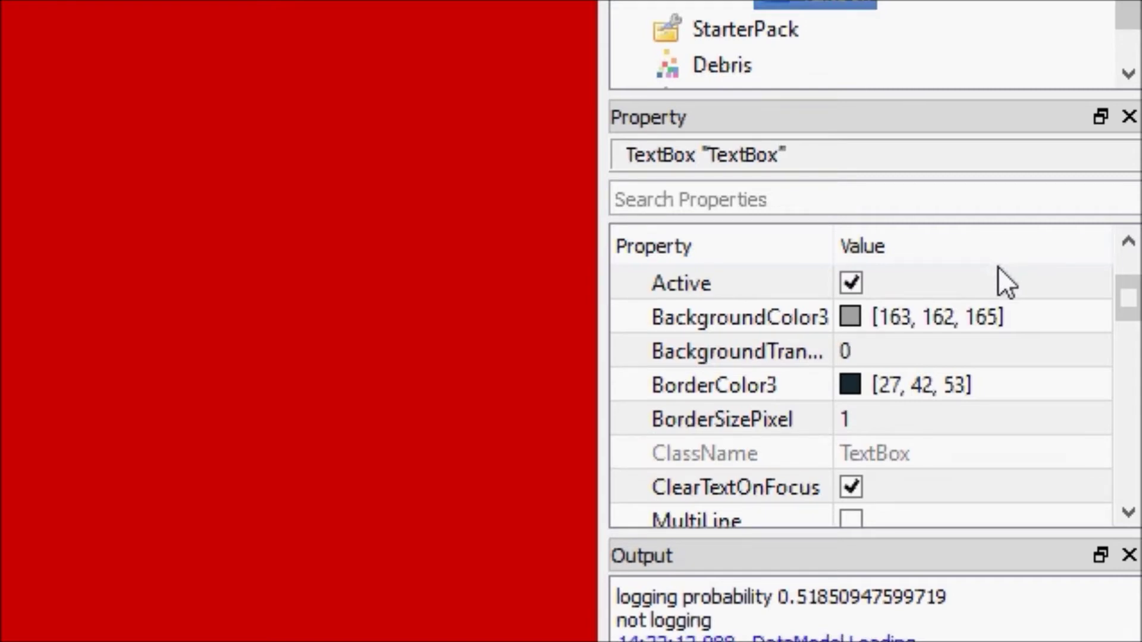
pyautogui.moveTo(1125, 316); pyautogui.dragTo(1127, 364)
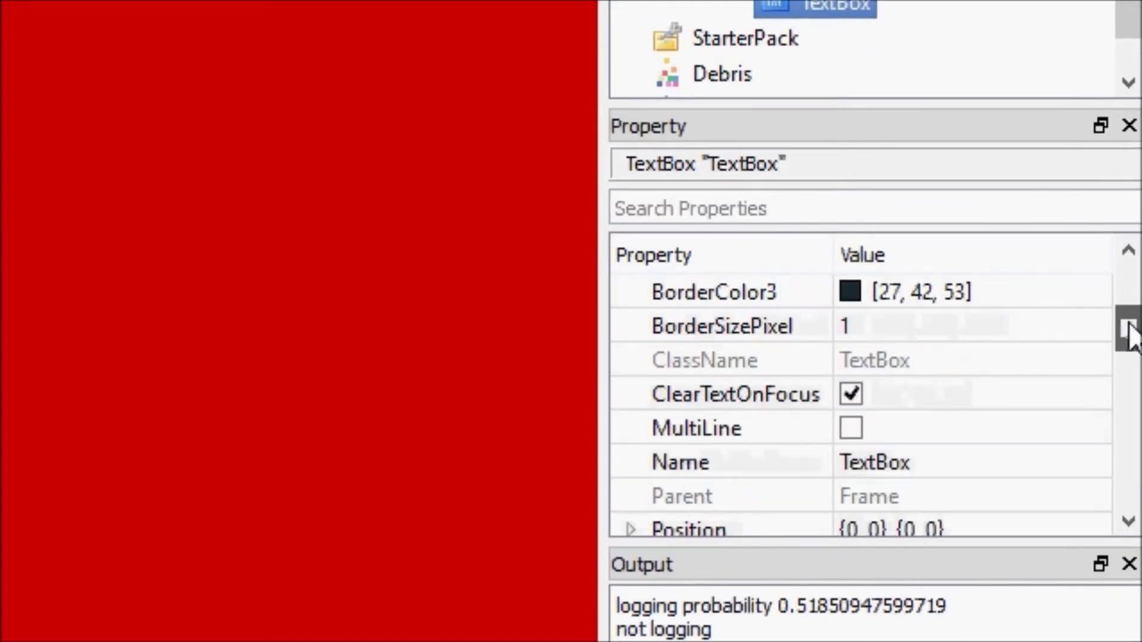
# Step: Set the TextBox Size to {0.1,0},{0.1,0}, then change the width scale to 0.3
pyautogui.click(872, 431)
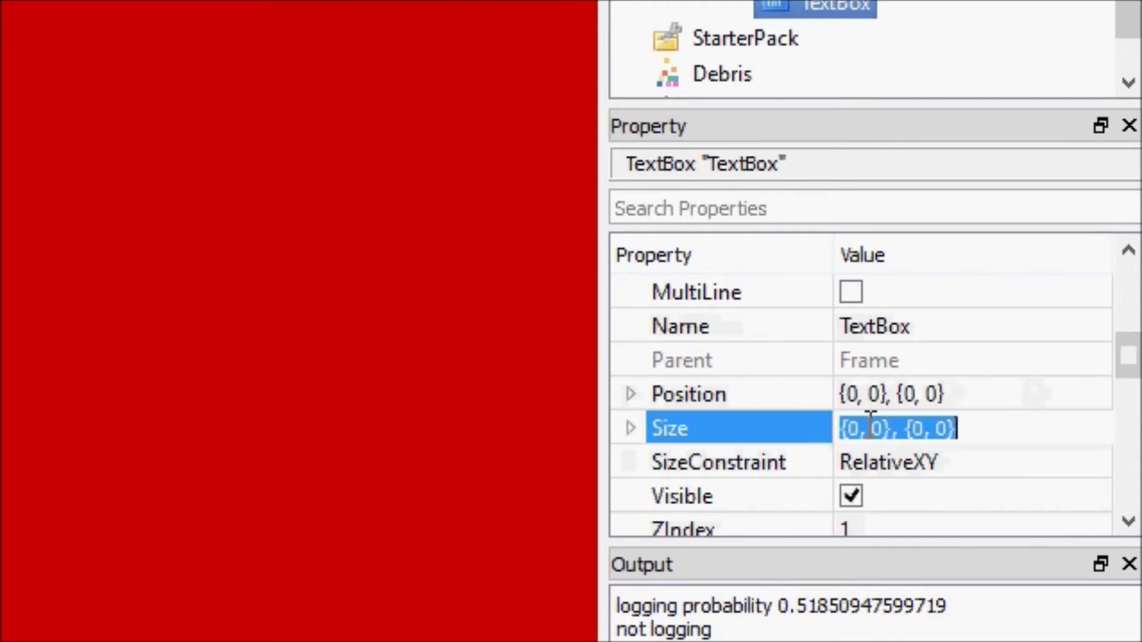
pyautogui.write('.1')
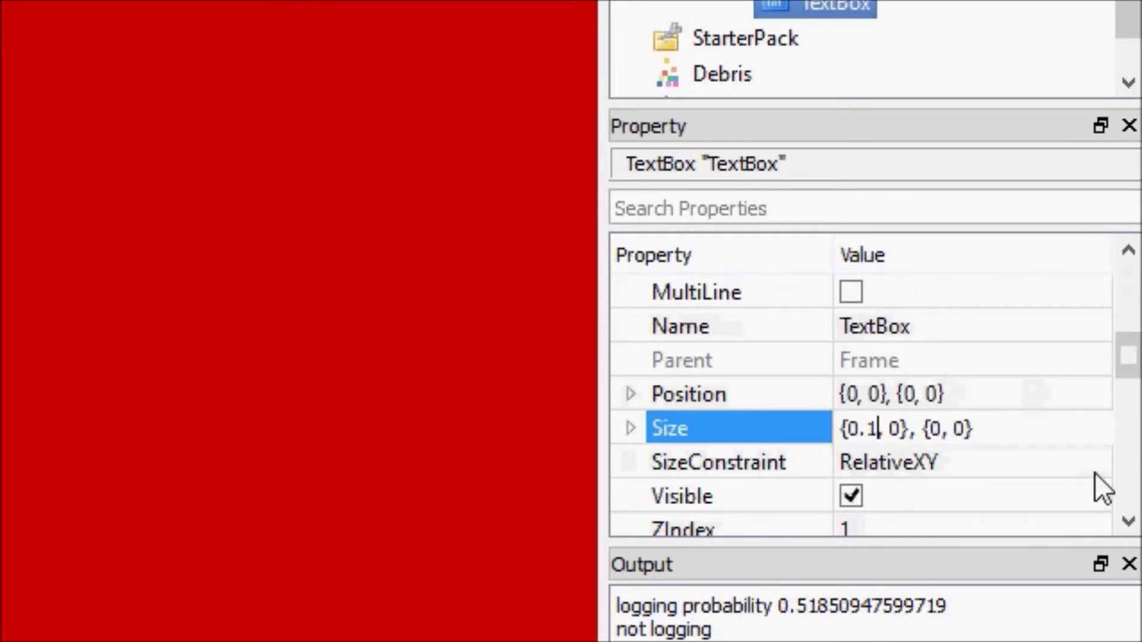
pyautogui.press('Right')
pyautogui.press('Right')
pyautogui.press('Right')
pyautogui.press('Right')
pyautogui.press('Right')
pyautogui.press('Right')
pyautogui.press('Right')
pyautogui.press('Right')
pyautogui.write('.')
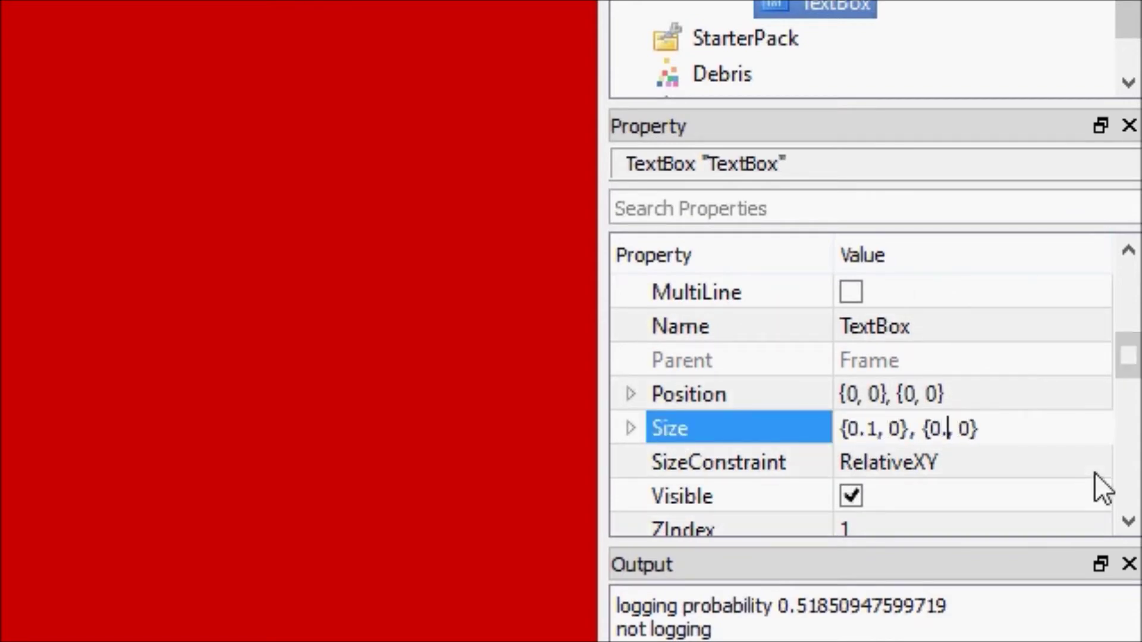
pyautogui.write('2')
pyautogui.press('BackSpace')
pyautogui.write('1')
pyautogui.press('Return')
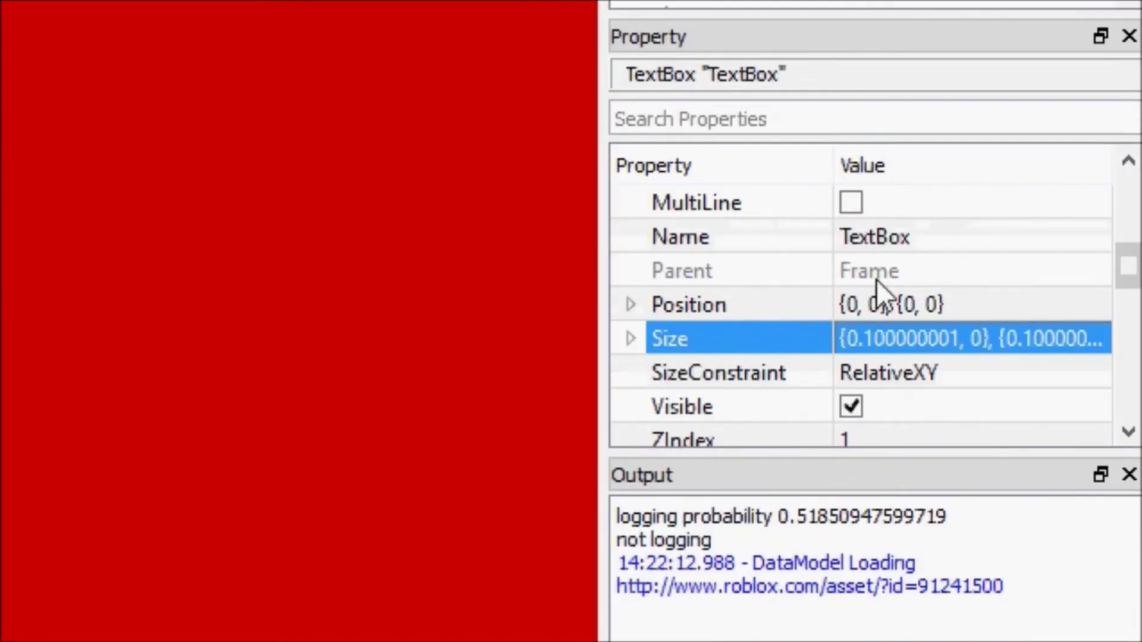
pyautogui.click(878, 337)
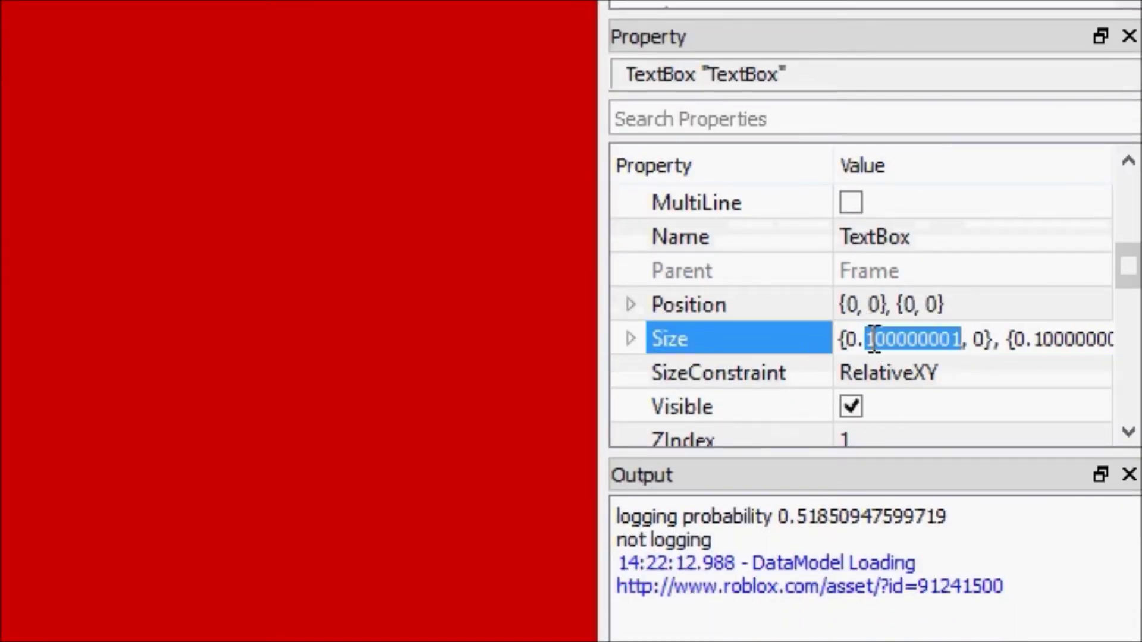
pyautogui.moveTo(906, 334); pyautogui.dragTo(866, 338)
pyautogui.write('3')
pyautogui.press('Return')
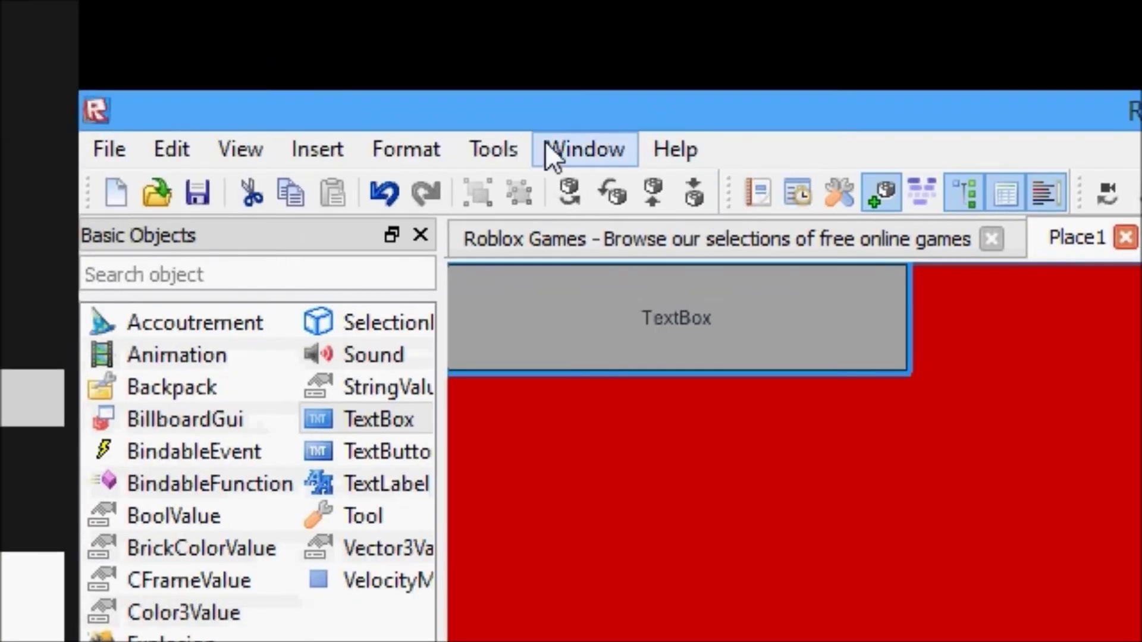
# Step: Launch a Play Solo test of the place
pyautogui.click(475, 152)
pyautogui.moveTo(537, 248)
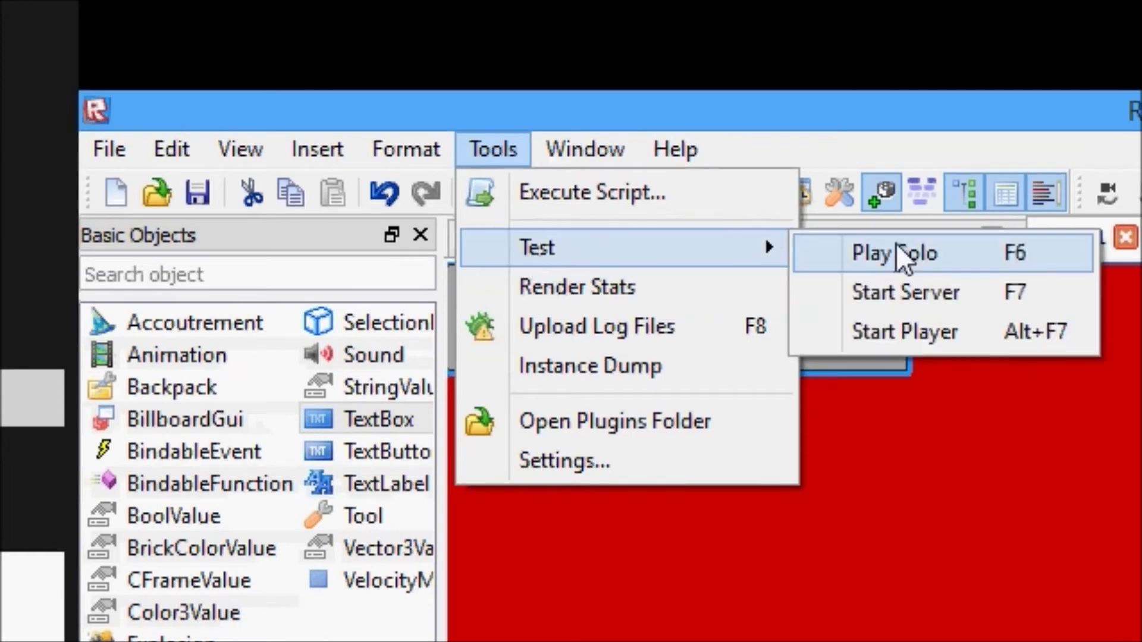
pyautogui.click(897, 255)
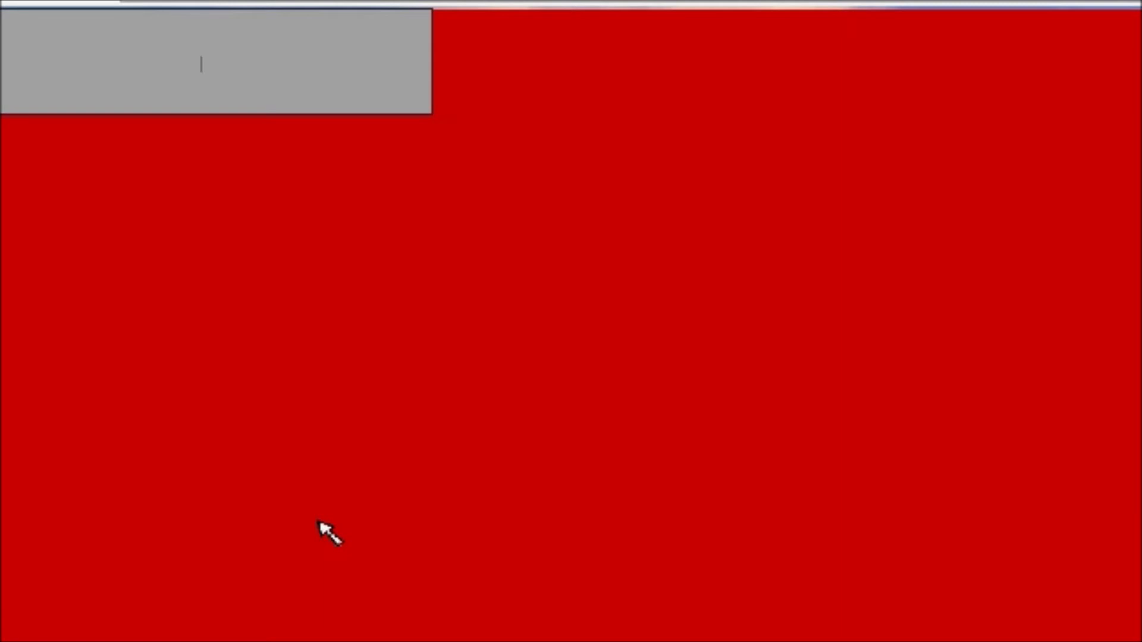
pyautogui.write('sdia')
pyautogui.write('gpsdongpoasdhvnop')
# Step: Erase the gibberish in the TextBox and fix typos while typing the 'Subscribe today' message
pyautogui.press('BackSpace')
pyautogui.press('BackSpace')
pyautogui.press('BackSpace')
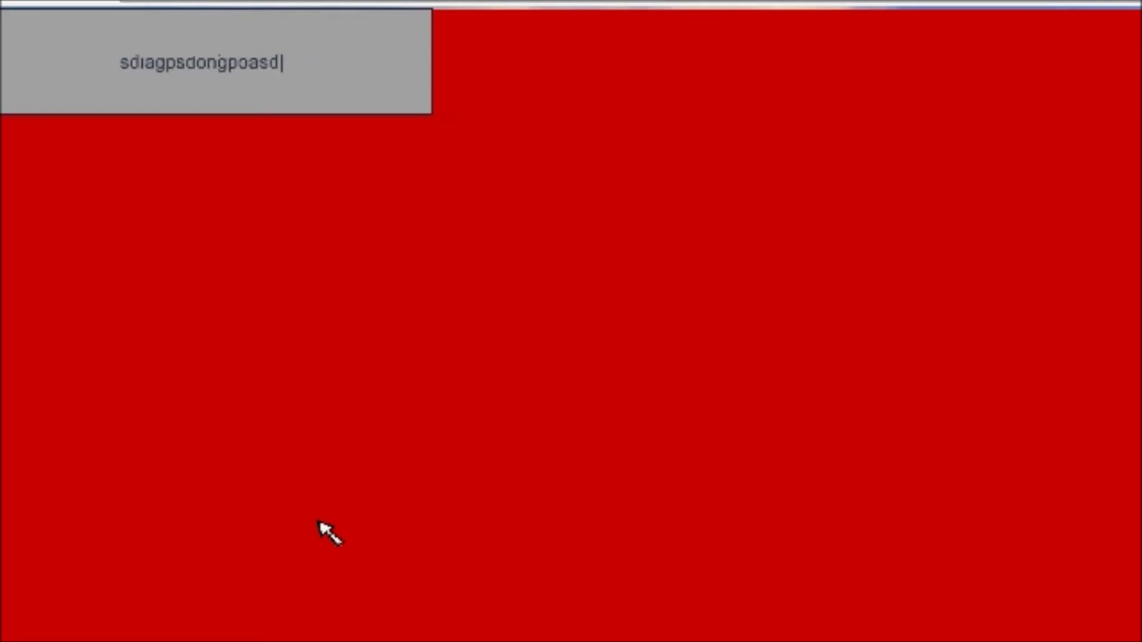
pyautogui.press('BackSpace')
pyautogui.press('BackSpace')
pyautogui.press('BackSpace')
pyautogui.press('BackSpace')
pyautogui.press('BackSpace')
pyautogui.press('BackSpace')
pyautogui.write('bballer13')
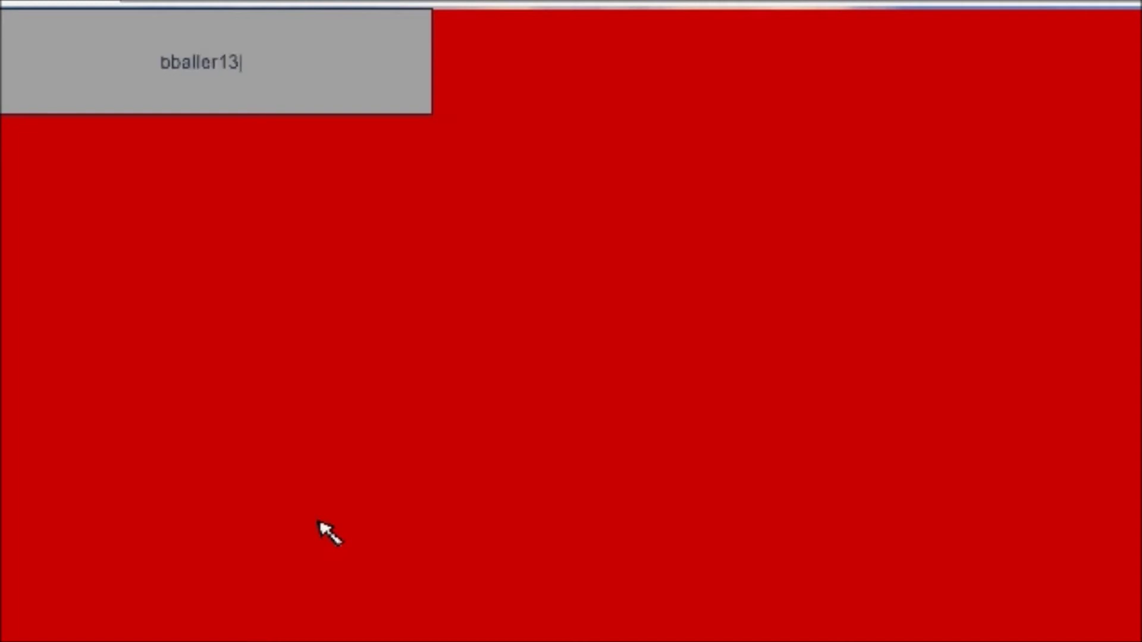
pyautogui.write('snTV rofk')
pyautogui.press('BackSpace')
pyautogui.press('BackSpace')
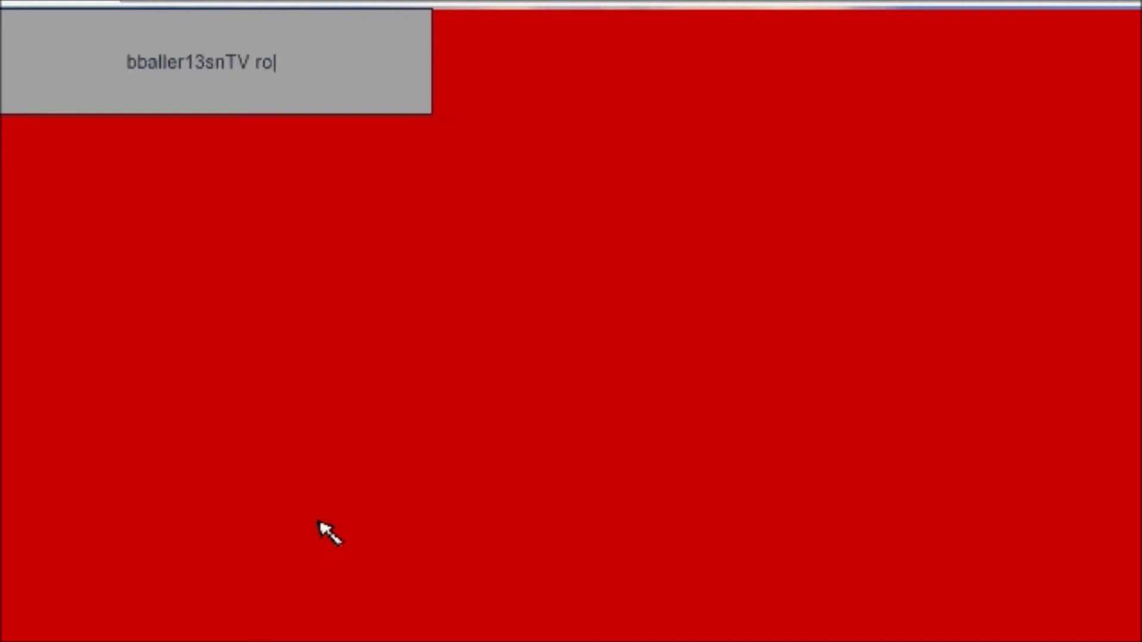
pyautogui.write('cks  Subs')
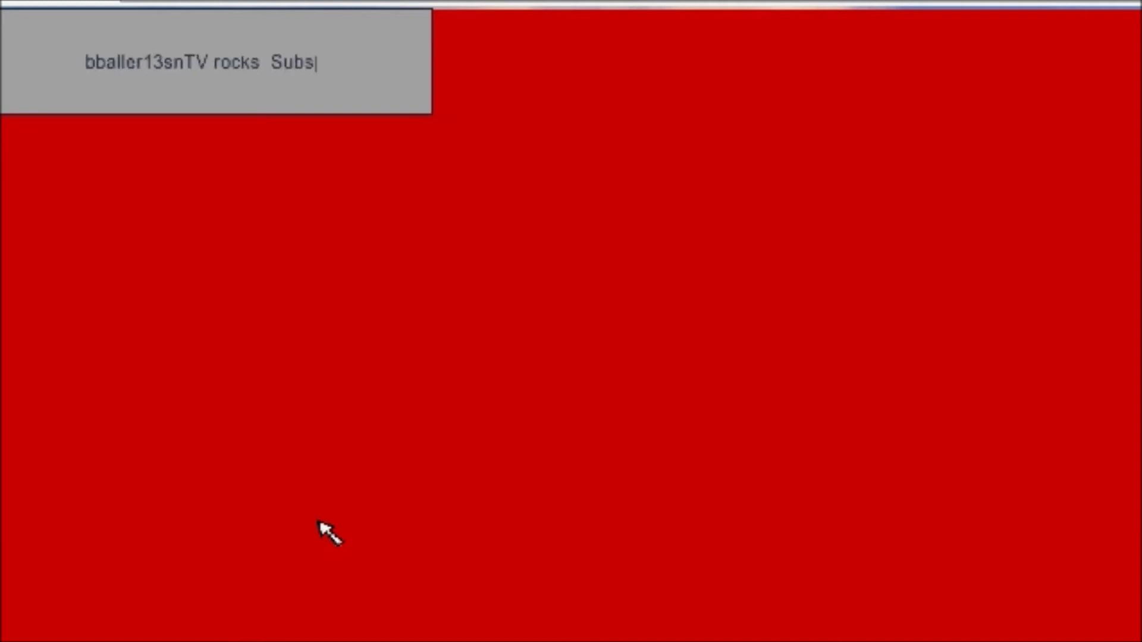
pyautogui.write('crib e tod')
pyautogui.press('BackSpace')
pyautogui.press('BackSpace')
pyautogui.press('BackSpace')
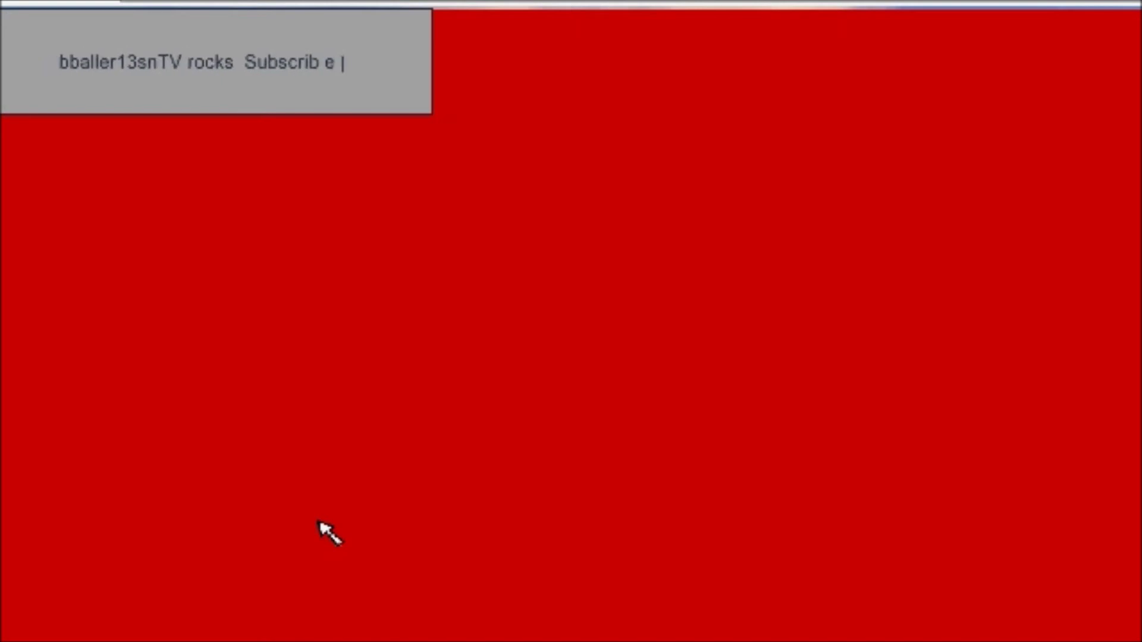
pyautogui.press('BackSpace')
pyautogui.press('BackSpace')
pyautogui.press('BackSpace')
pyautogui.write('e today')
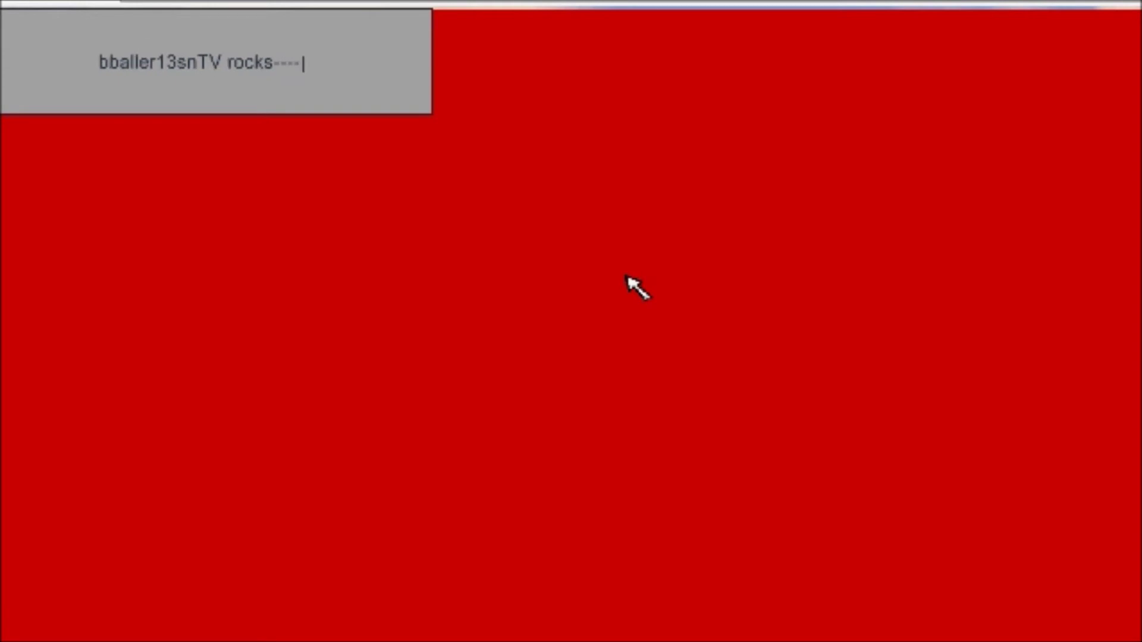
pyautogui.write('=')
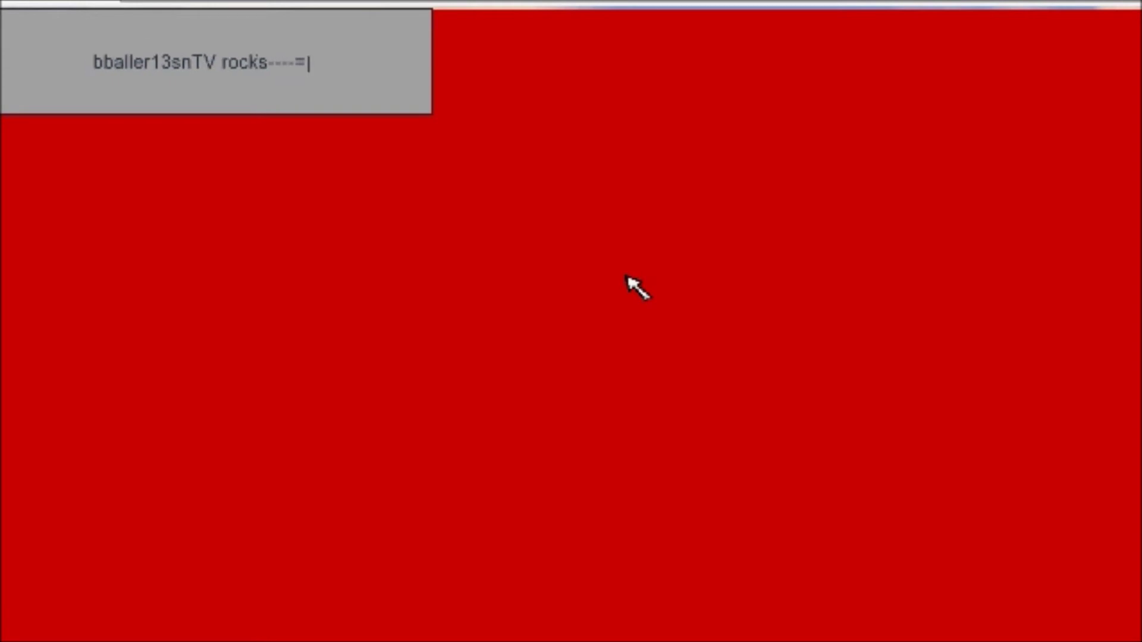
pyautogui.write('=DS')
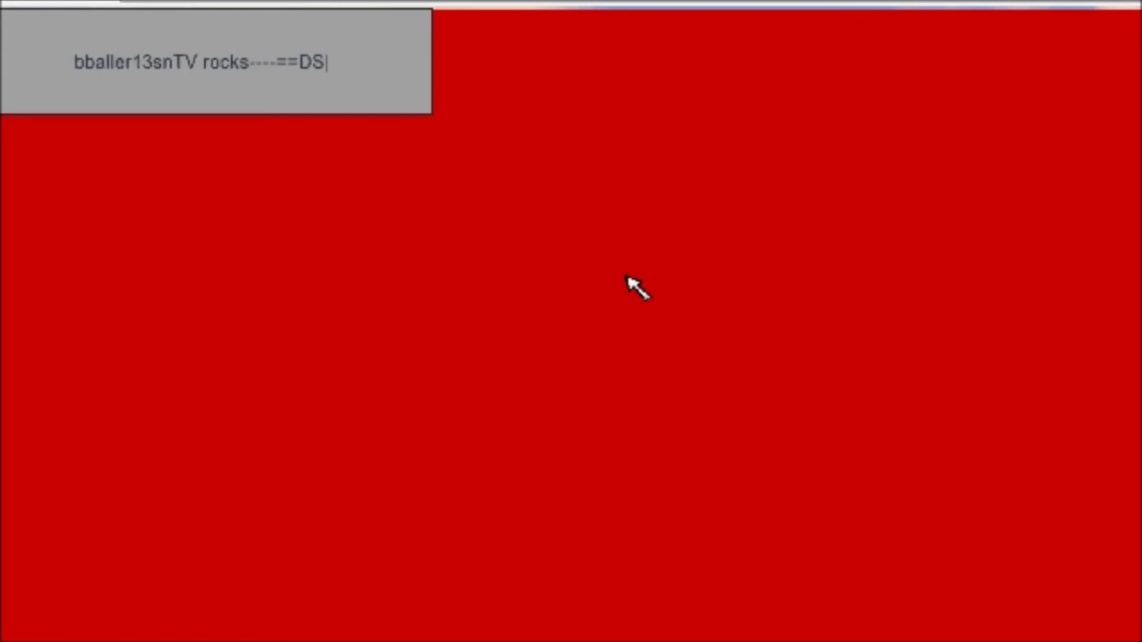
# Step: Remove the stray characters after 'rocks' in the TextBox, then click the red background to unfocus it
pyautogui.press('BackSpace')
pyautogui.press('BackSpace')
pyautogui.press('BackSpace')
pyautogui.press('BackSpace')
pyautogui.press('BackSpace')
pyautogui.press('BackSpace')
pyautogui.press('BackSpace')
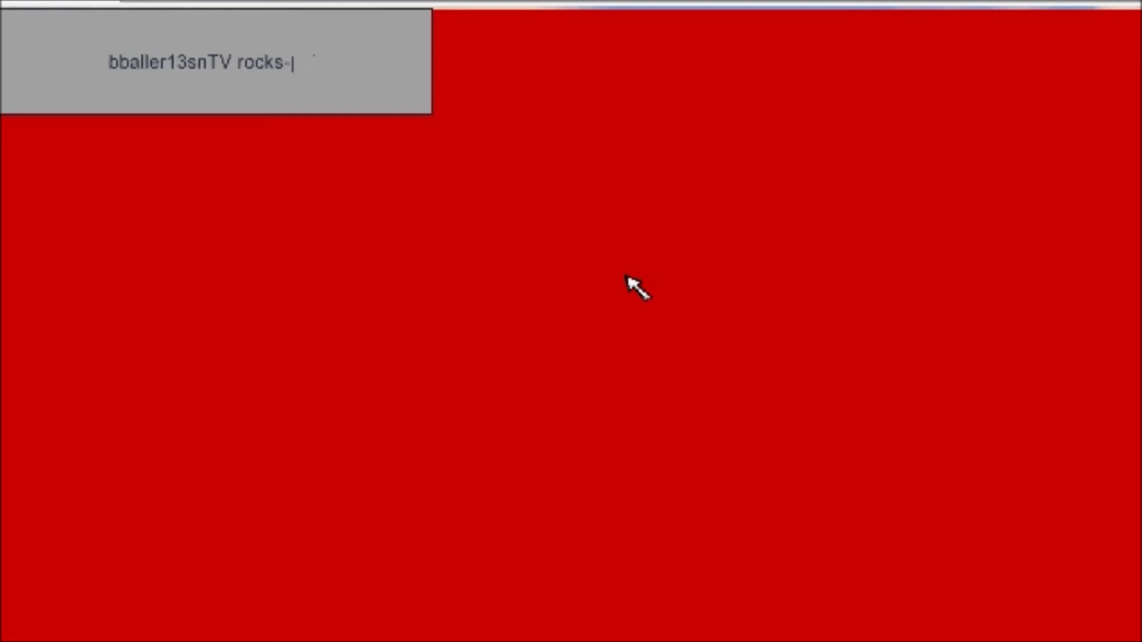
pyautogui.press('BackSpace')
pyautogui.write('23952')
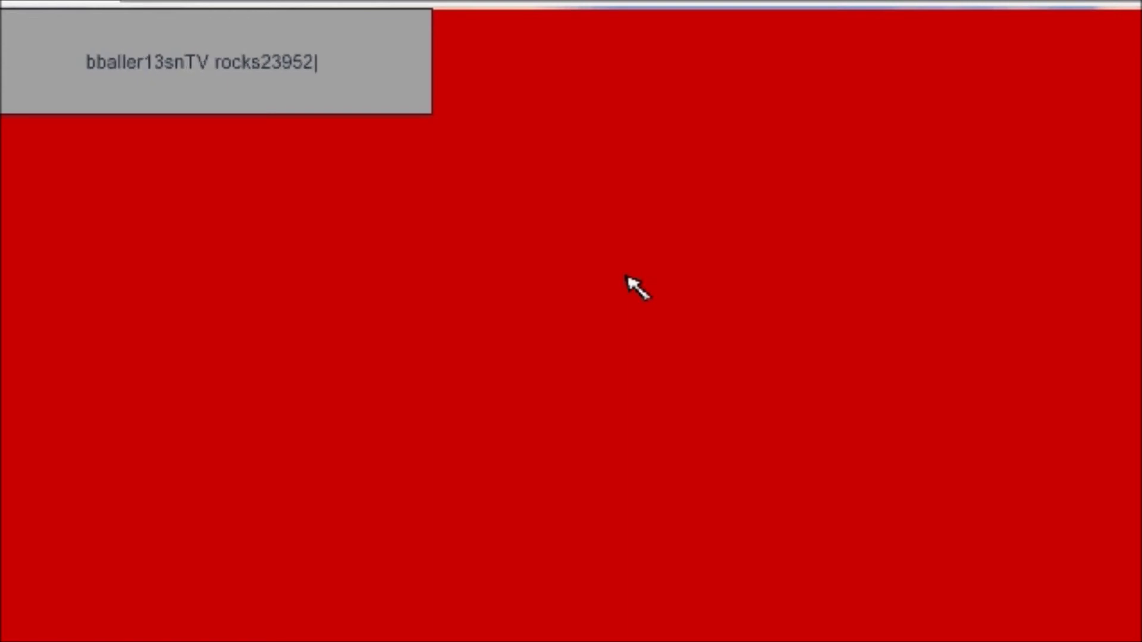
pyautogui.press('BackSpace')
pyautogui.press('BackSpace')
pyautogui.press('BackSpace')
pyautogui.press('BackSpace')
pyautogui.press('BackSpace')
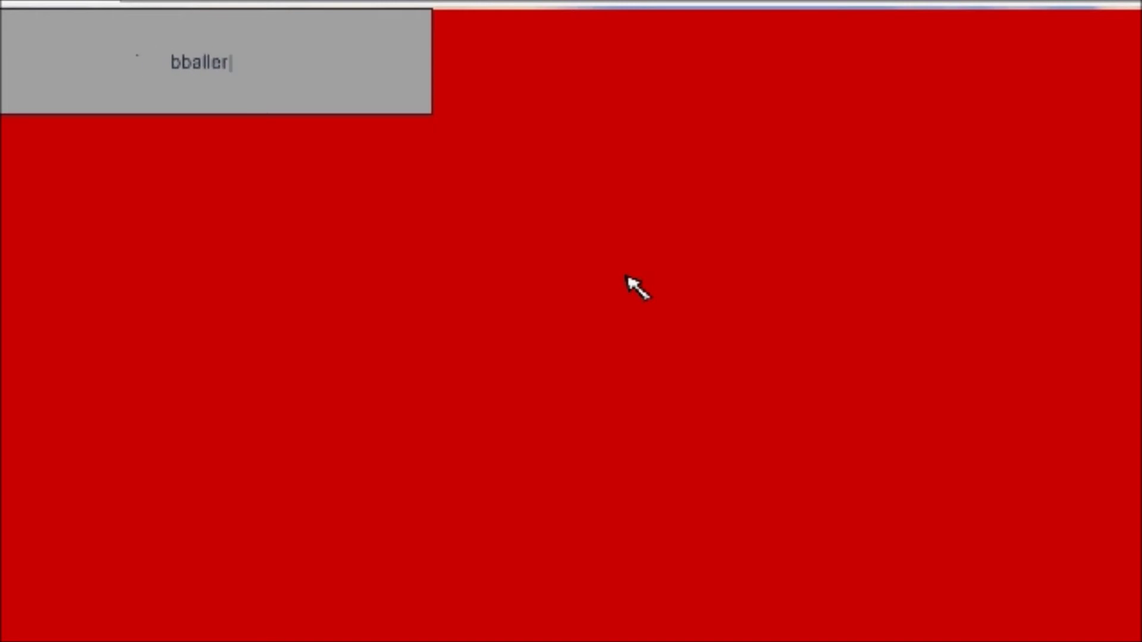
pyautogui.write('13sn')
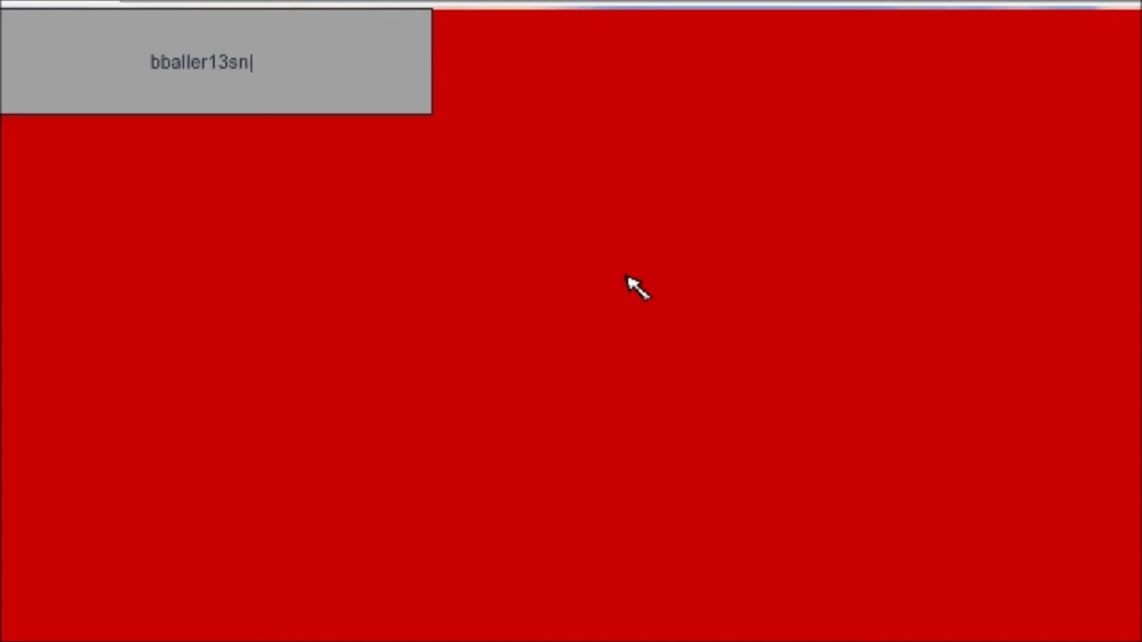
pyautogui.write('TV rocks')
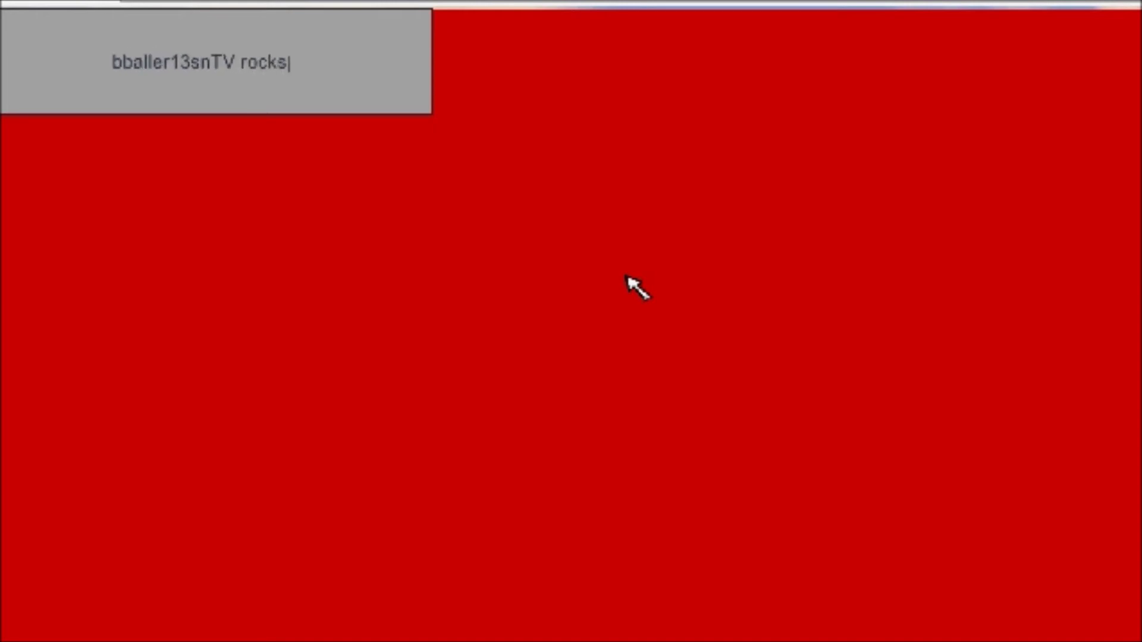
pyautogui.click(236, 227)
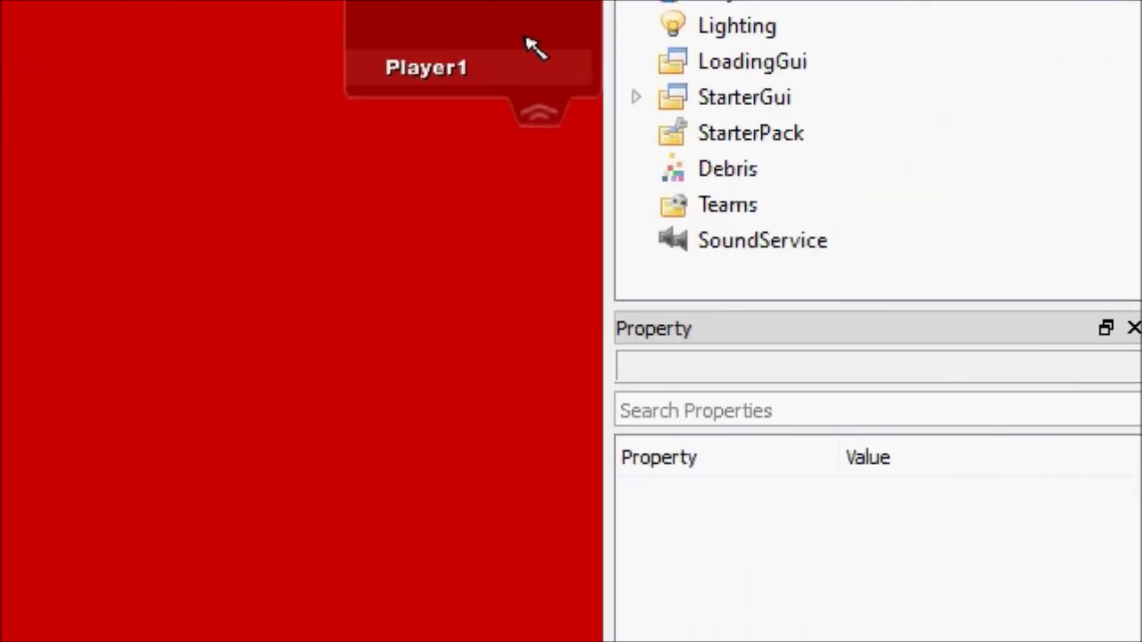
# Step: Select the TextBox under StarterGui > Gui > Frame and set its Position to {0.7,0},{0.45,0}
pyautogui.click(635, 96)
pyautogui.click(670, 132)
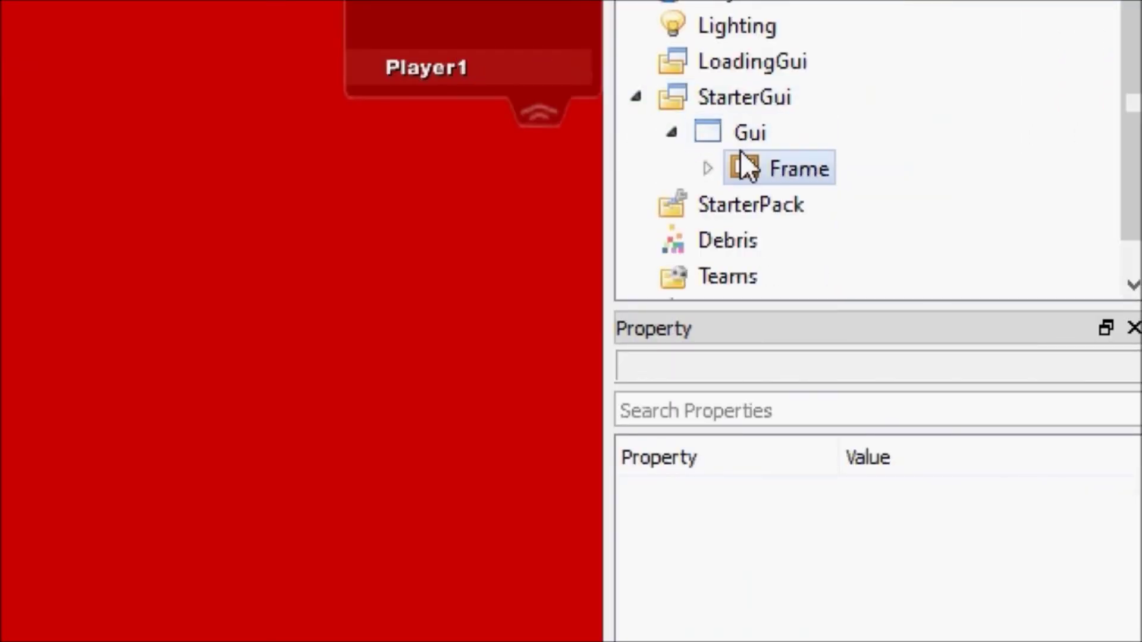
pyautogui.click(740, 168)
pyautogui.click(798, 170)
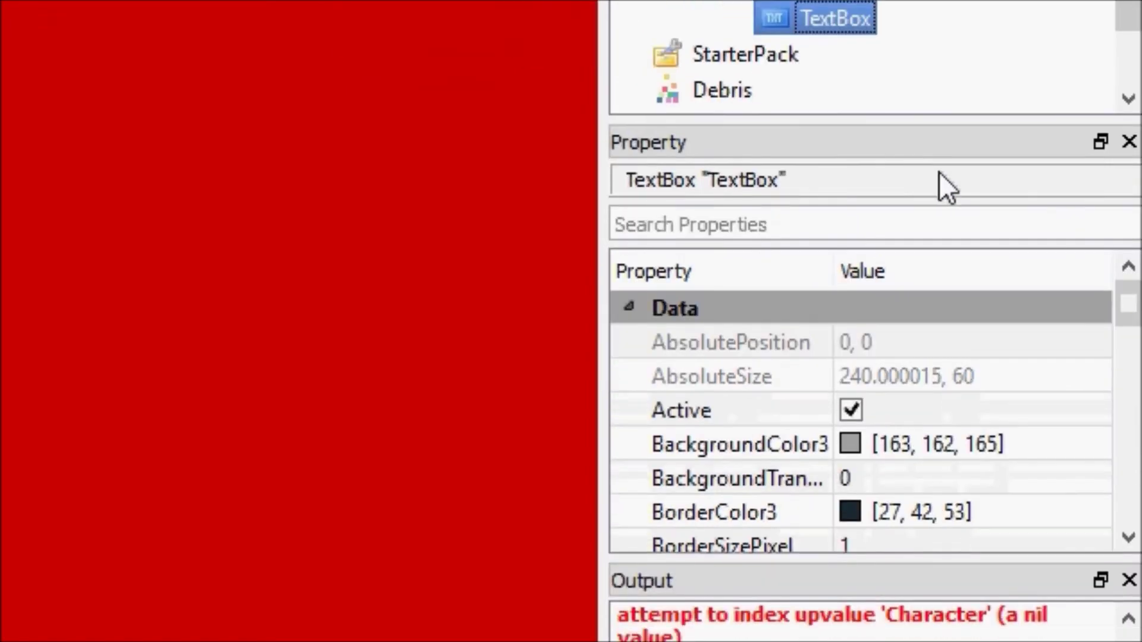
pyautogui.moveTo(1127, 303); pyautogui.dragTo(1126, 364)
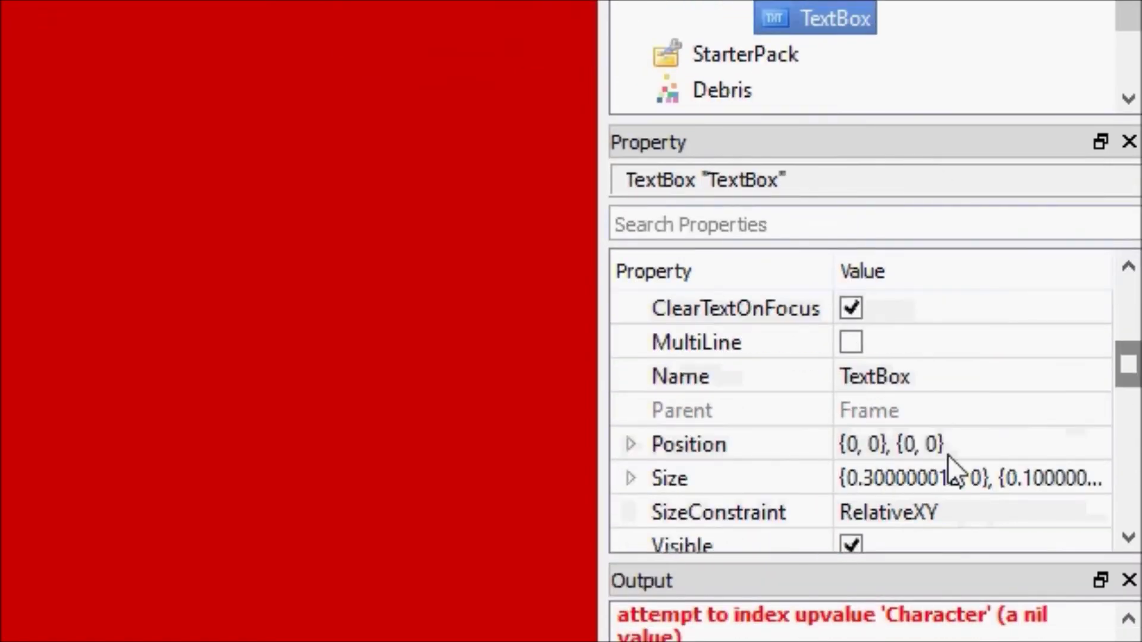
pyautogui.click(883, 444)
pyautogui.press('Home')
pyautogui.press('Right')
pyautogui.press('Right')
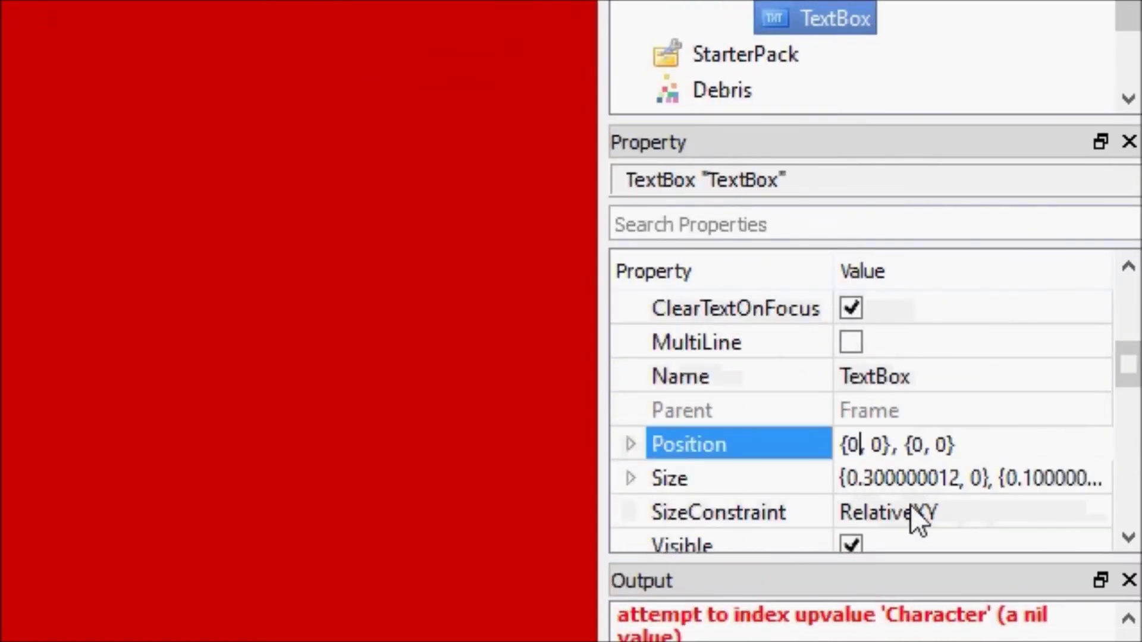
pyautogui.write('.7')
pyautogui.click(941, 444)
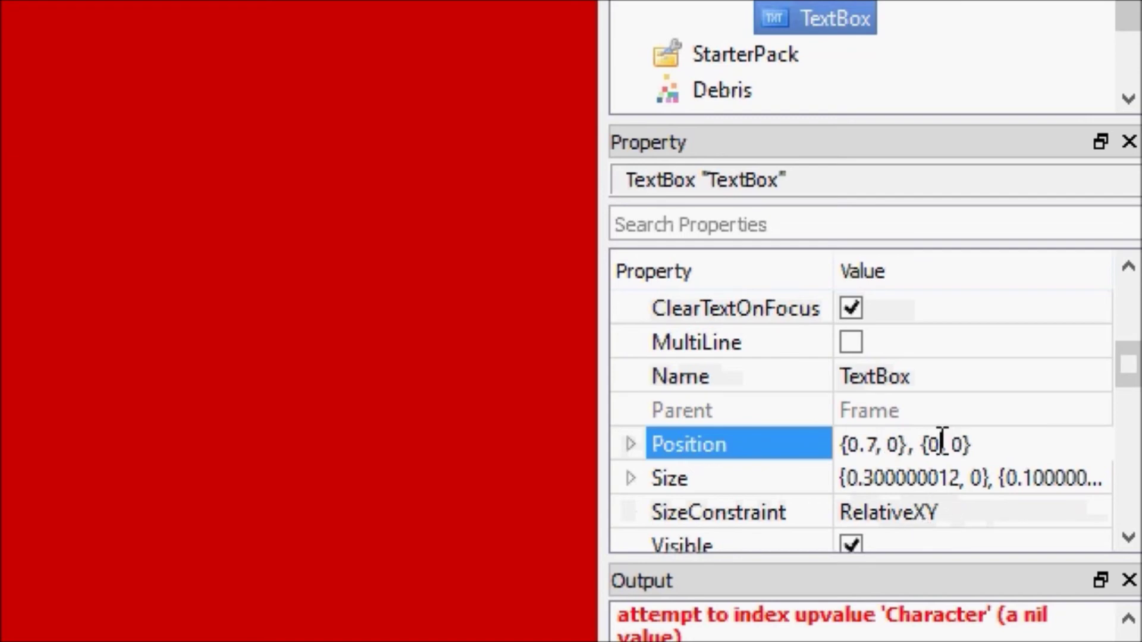
pyautogui.write('.45')
pyautogui.press('Return')
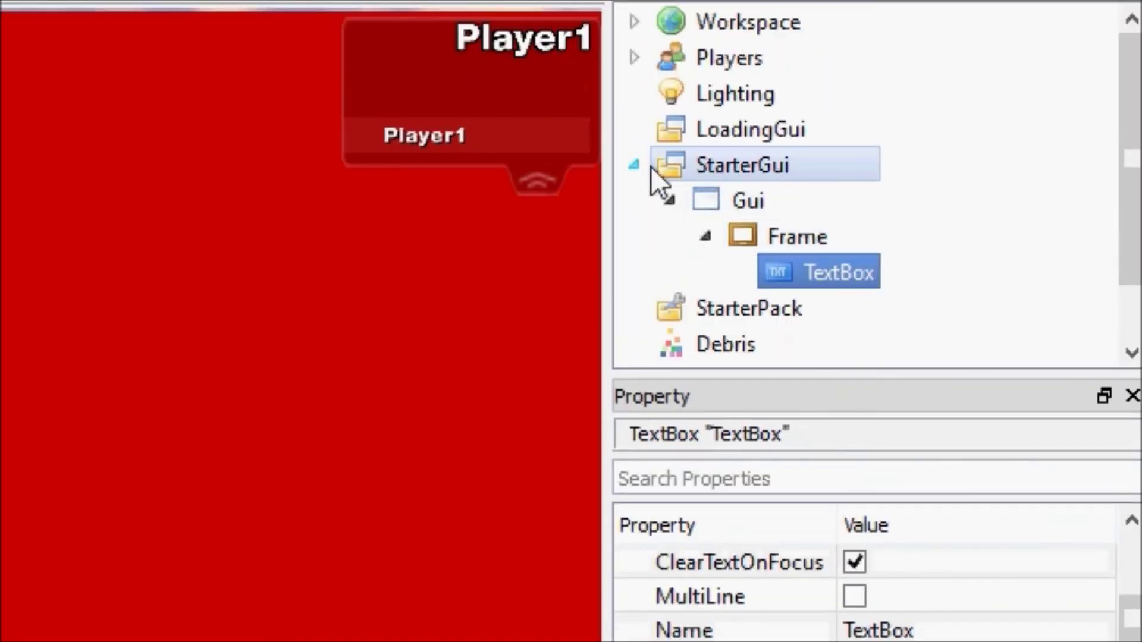
# Step: Select the live TextBox under Players > Player1 > PlayerGui > Gui > Frame
pyautogui.click(634, 165)
pyautogui.click(636, 58)
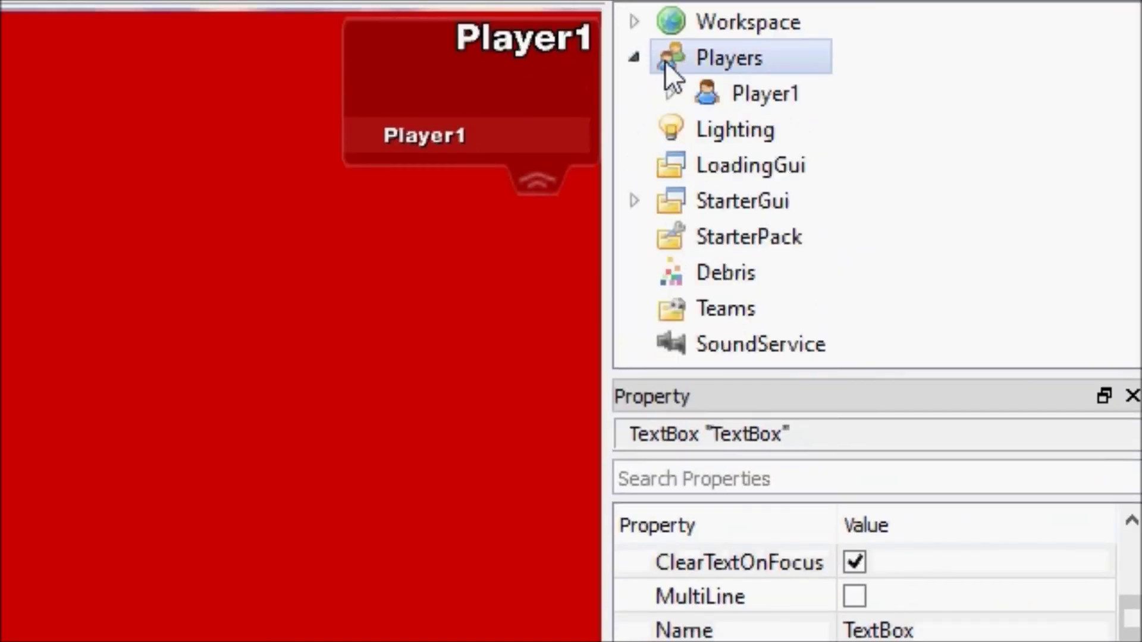
pyautogui.click(671, 94)
pyautogui.click(705, 201)
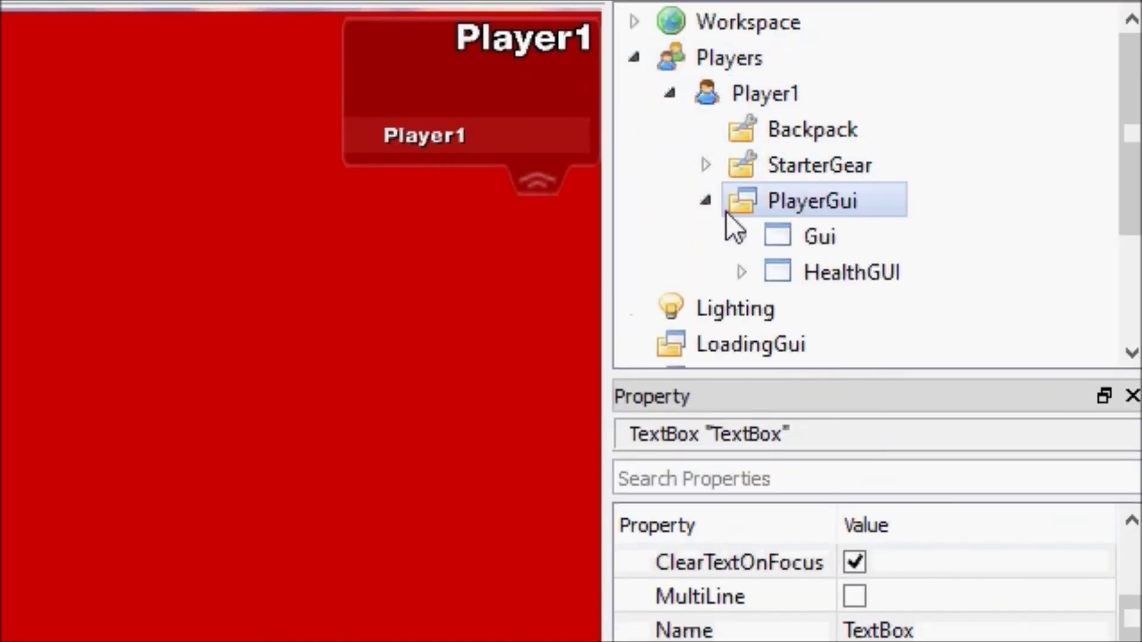
pyautogui.click(744, 239)
pyautogui.click(775, 271)
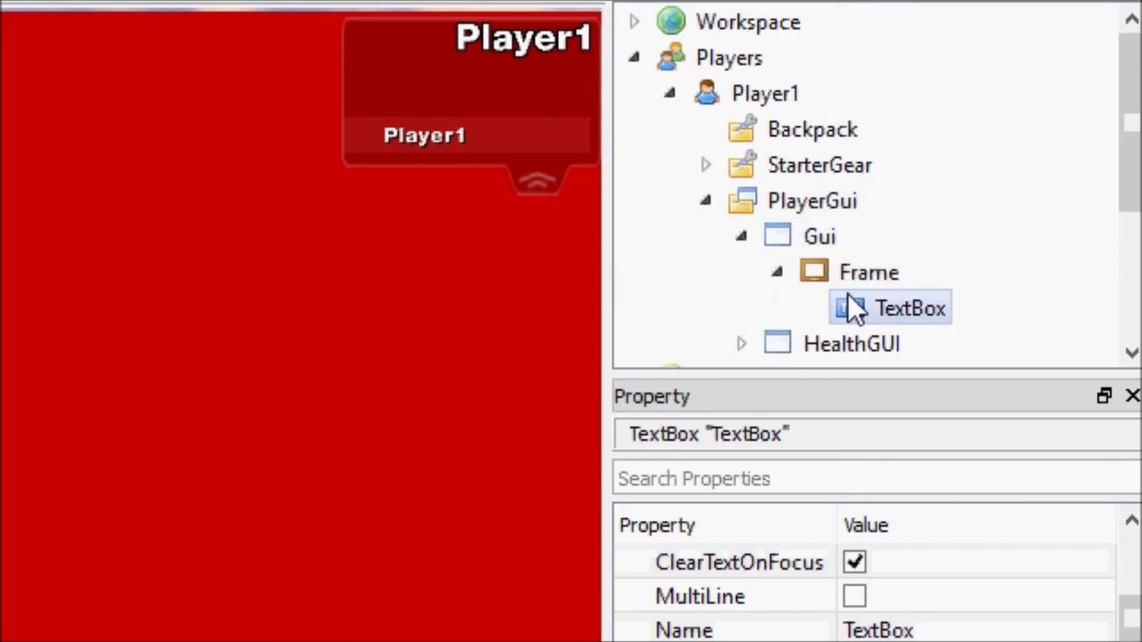
pyautogui.click(879, 311)
# Step: Set the live TextBox Position to {0.7,0},{0.45,0}
pyautogui.click(858, 403)
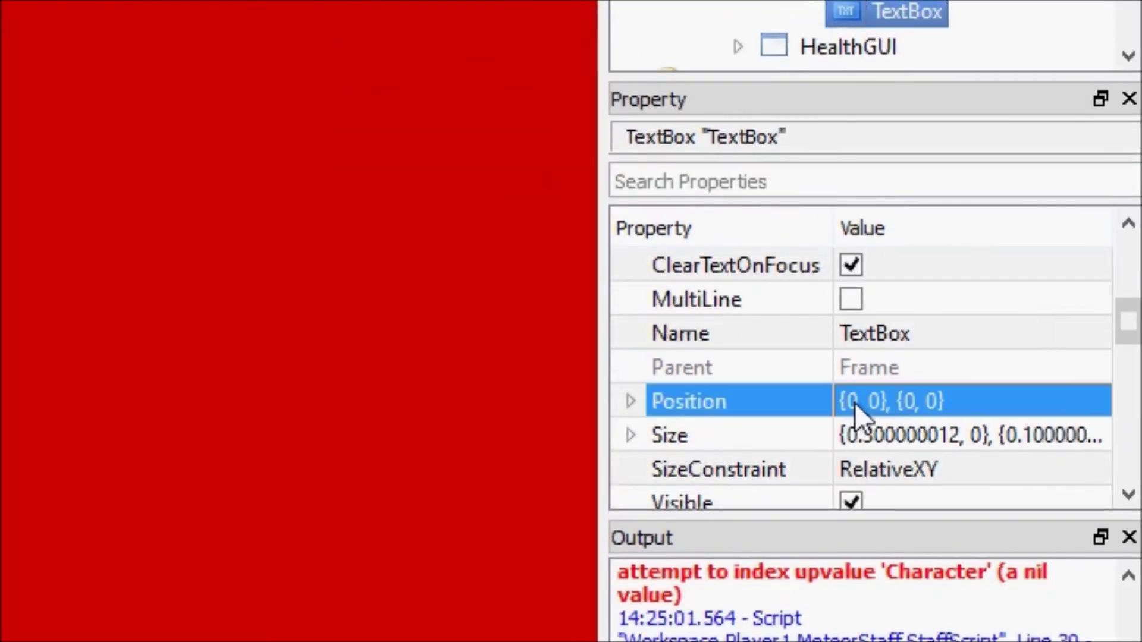
pyautogui.click(860, 403)
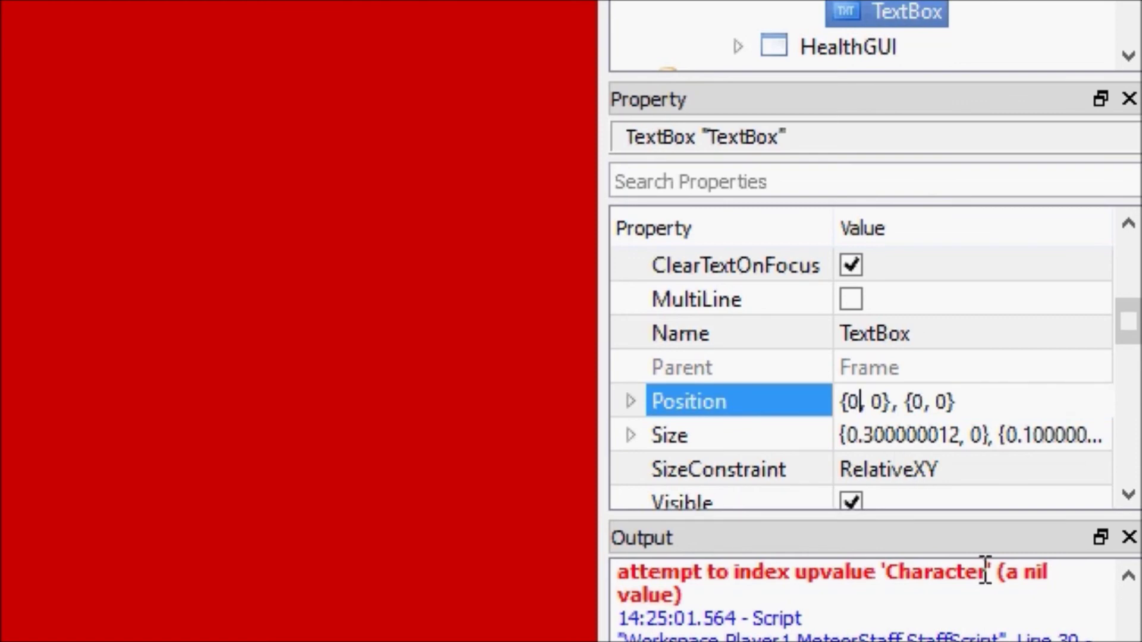
pyautogui.write('.7')
pyautogui.press('Return')
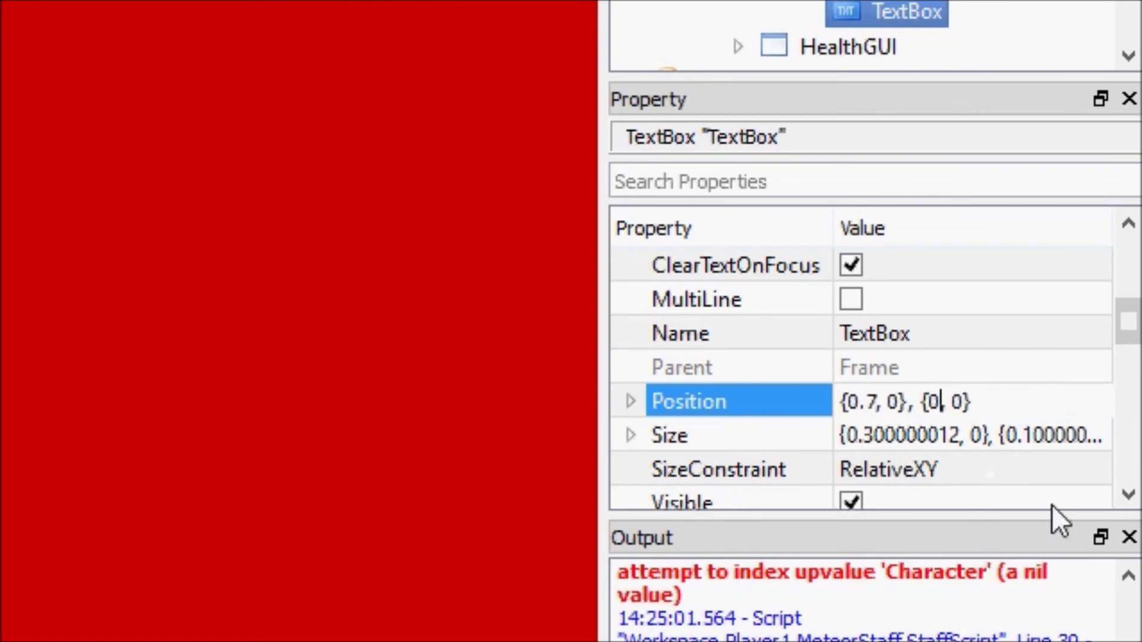
pyautogui.write('.45')
pyautogui.press('Return')
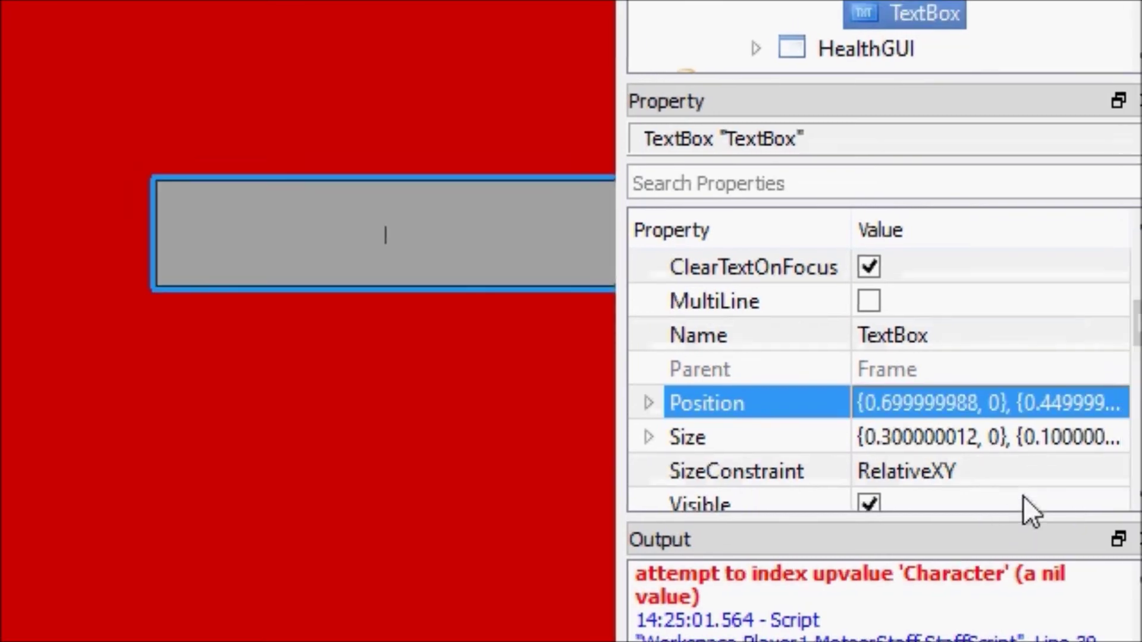
# Step: With the Text property in view, type into the live TextBox and commit with Enter
pyautogui.click(1020, 446)
pyautogui.scroll(-1, 1019, 460)
pyautogui.scroll(-2, 1020, 459)
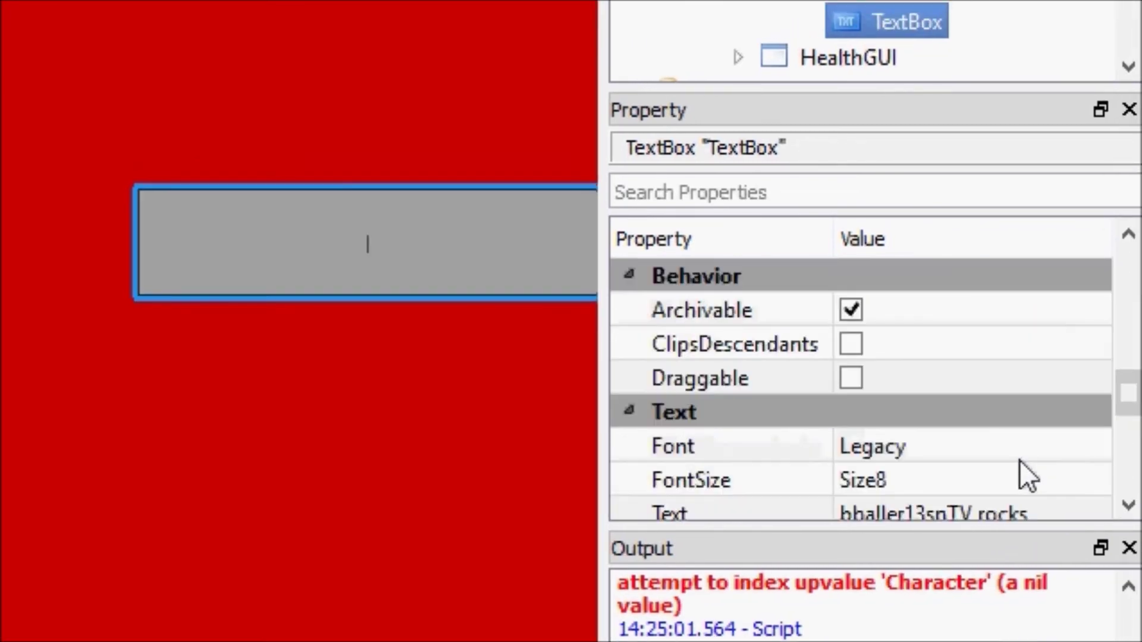
pyautogui.scroll(-1, 1020, 459)
pyautogui.scroll(-3, 1019, 401)
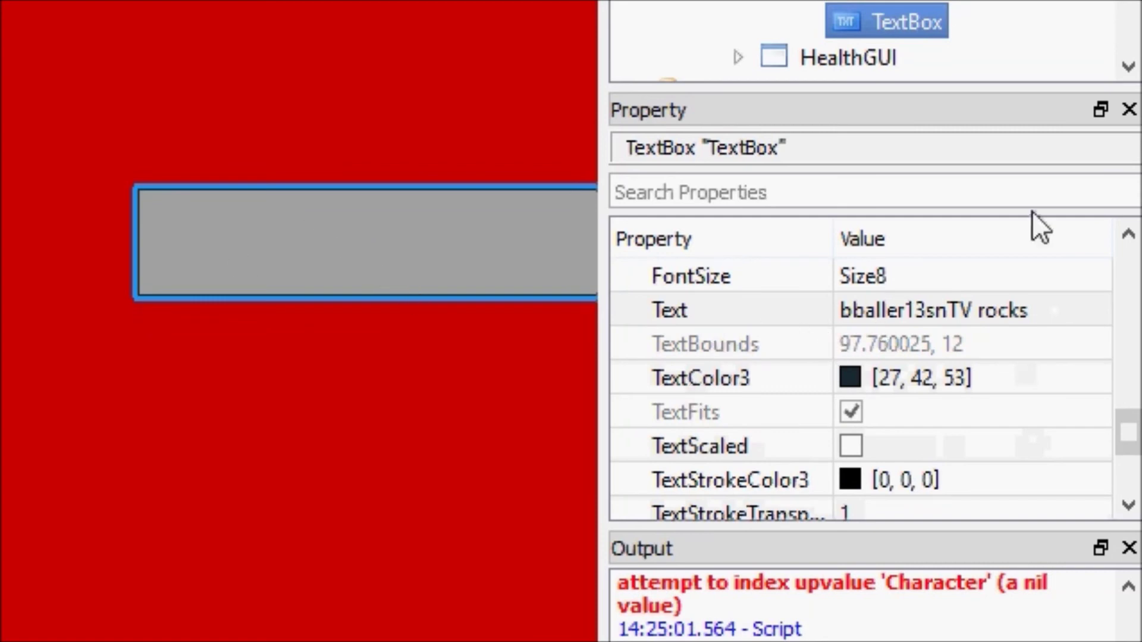
pyautogui.click(543, 250)
pyautogui.write('dsagasd4')
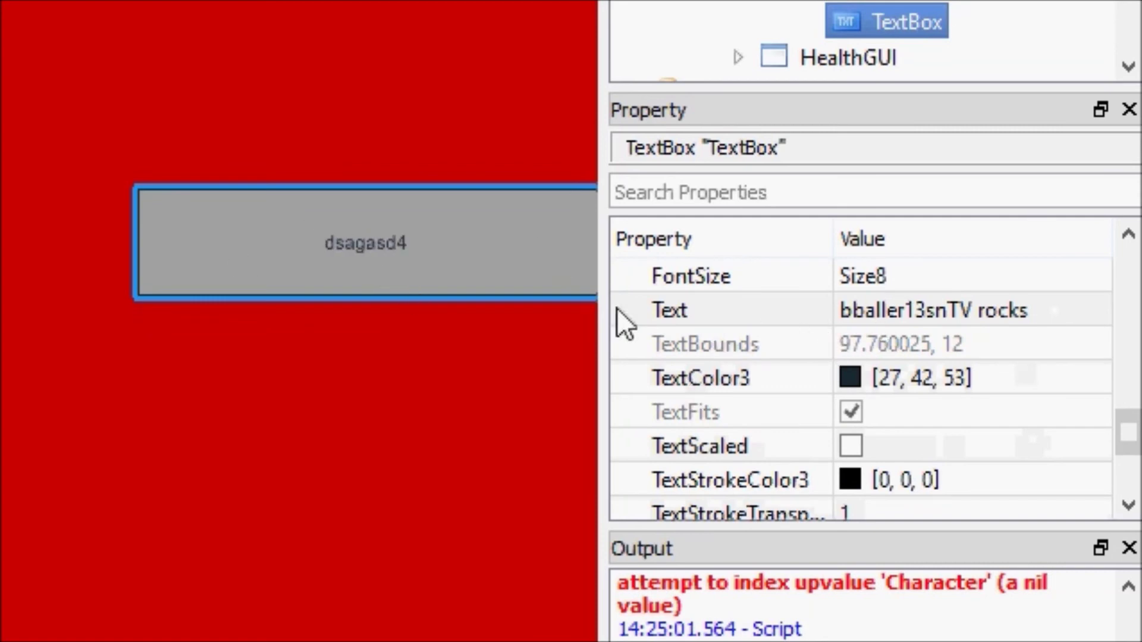
pyautogui.press('BackSpace')
pyautogui.press('Return')
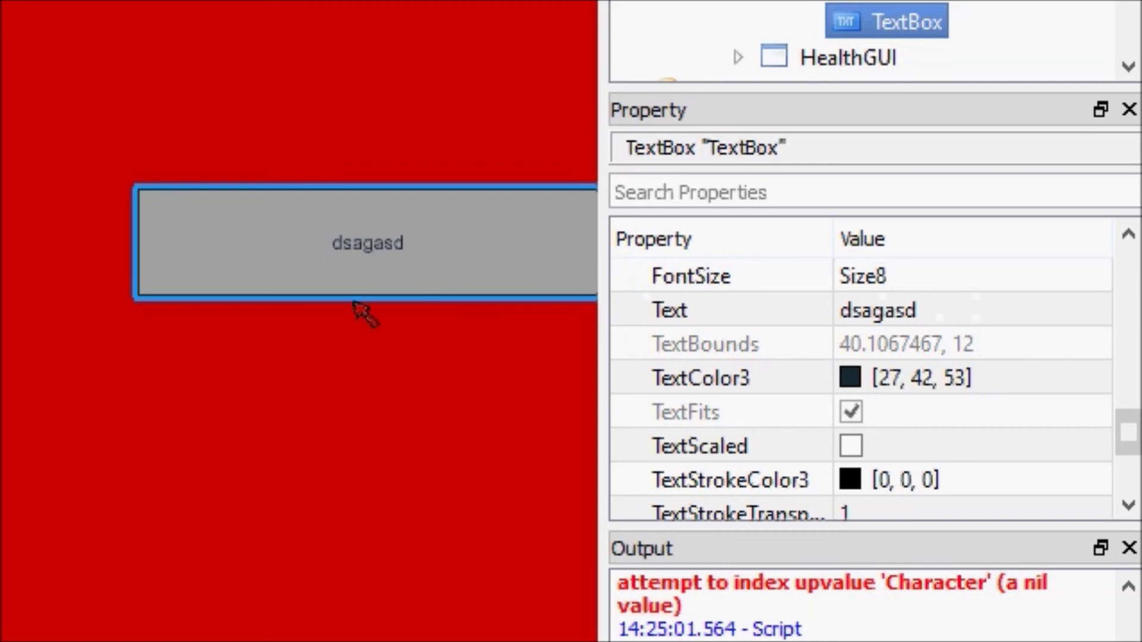
# Step: Enter 'asdgwadsxce' and click away, then commit the 'bballer13sn rocks' message with Enter
pyautogui.click(312, 239)
pyautogui.write('dasdgea')
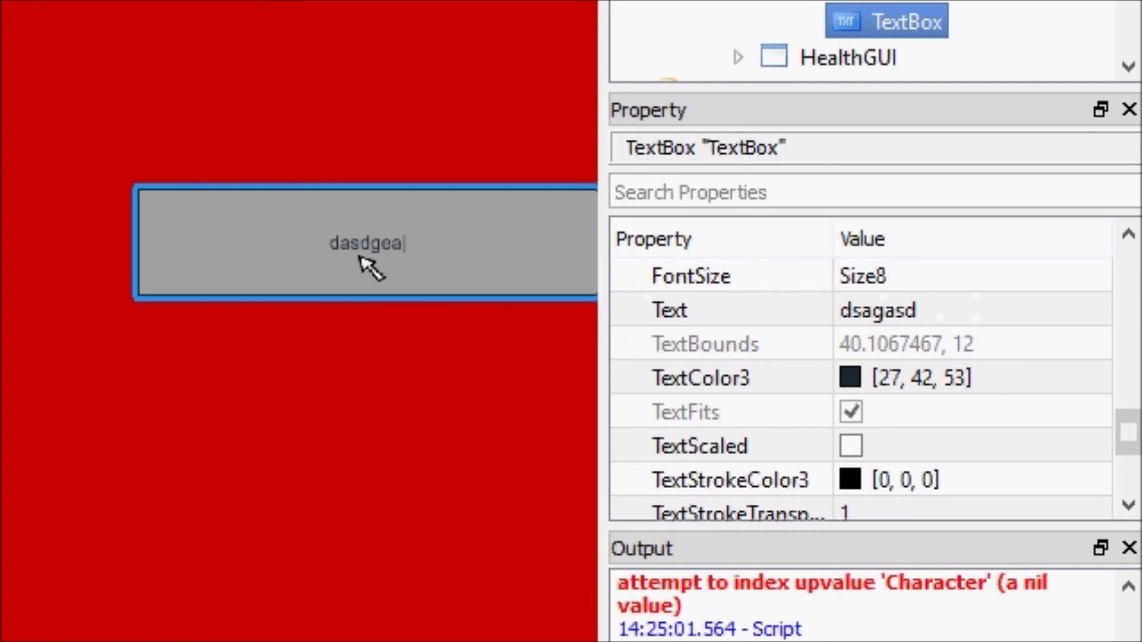
pyautogui.write('se')
pyautogui.click(446, 207)
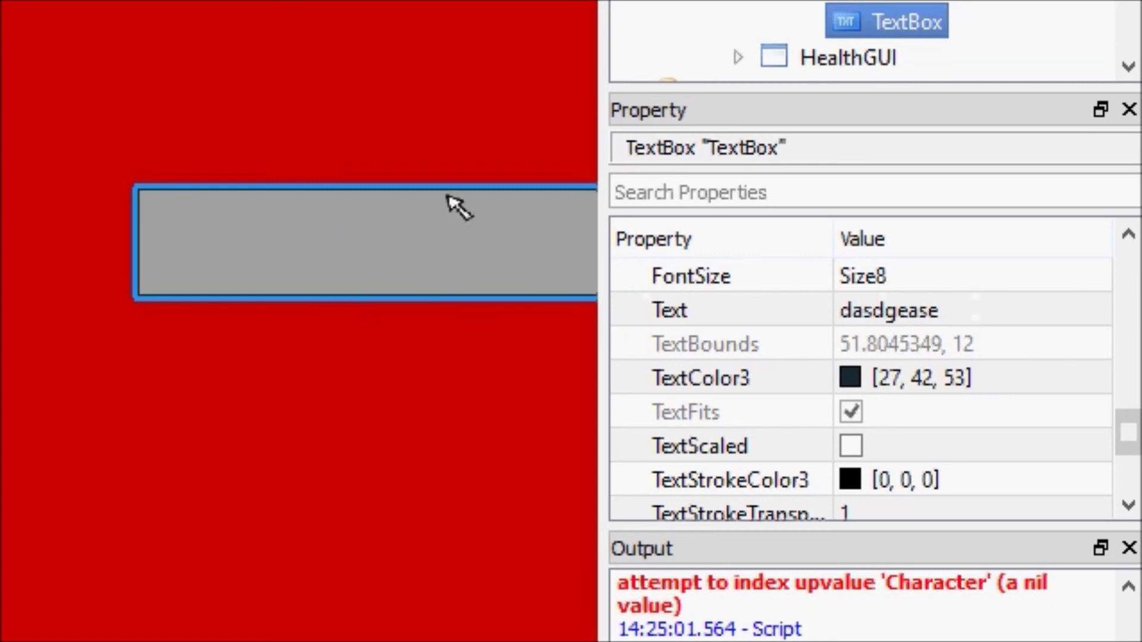
pyautogui.write('asdgwadsxce')
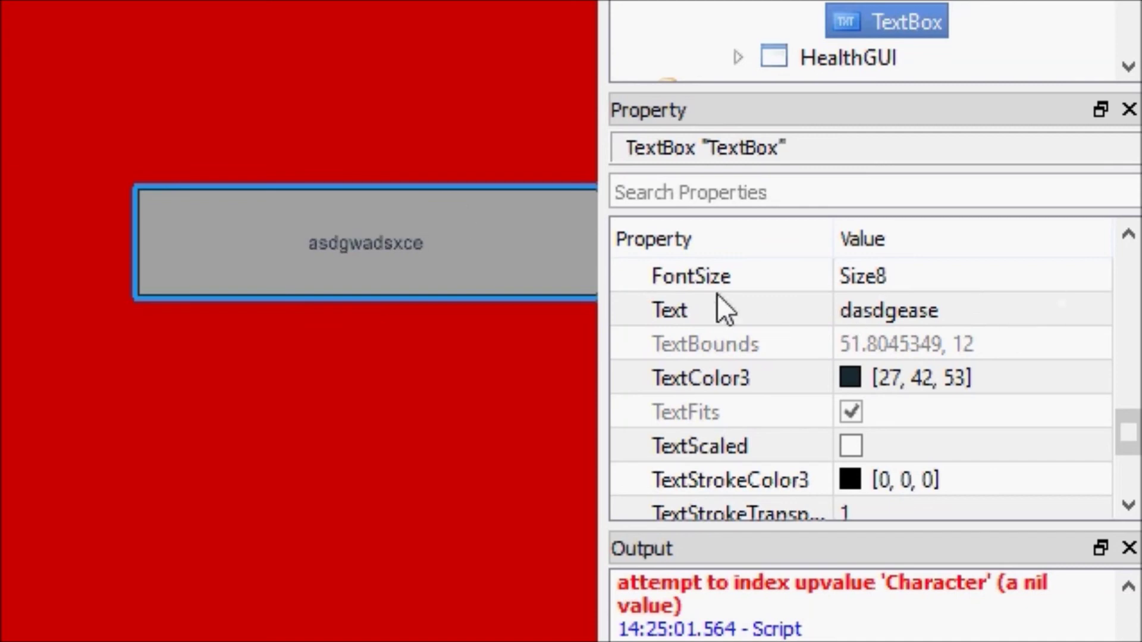
pyautogui.click(193, 430)
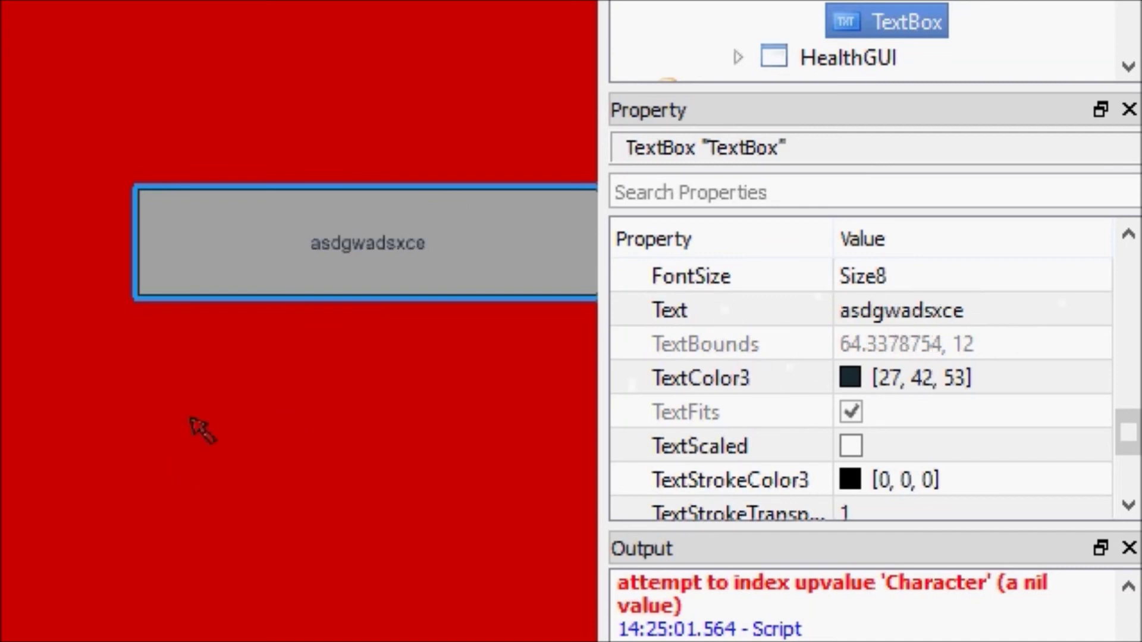
pyautogui.click(344, 220)
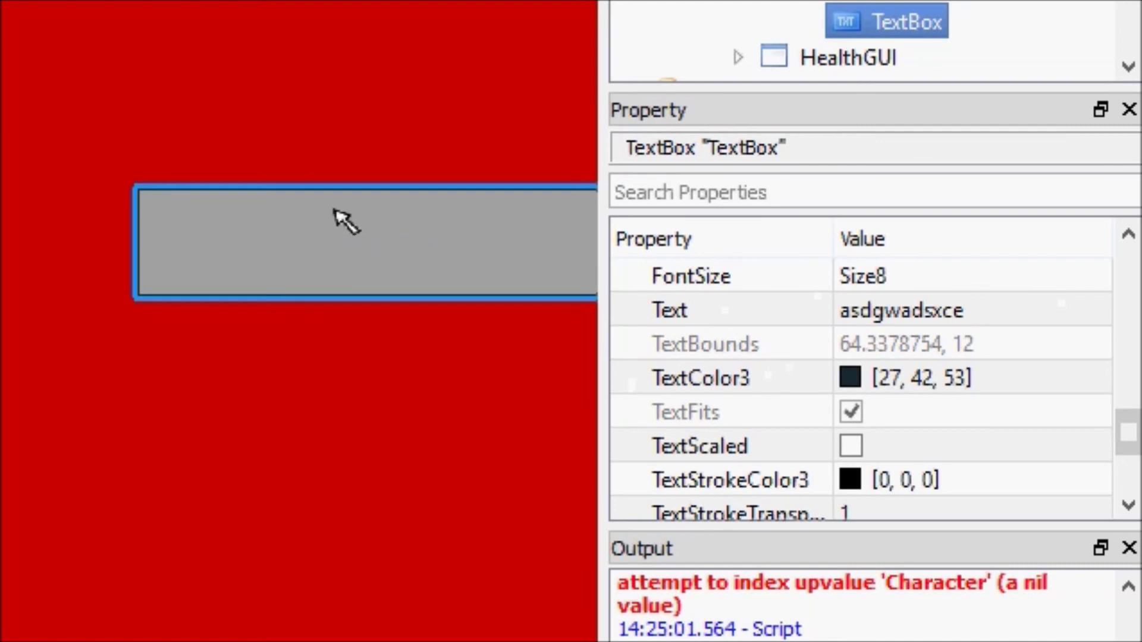
pyautogui.write('asalle13sn')
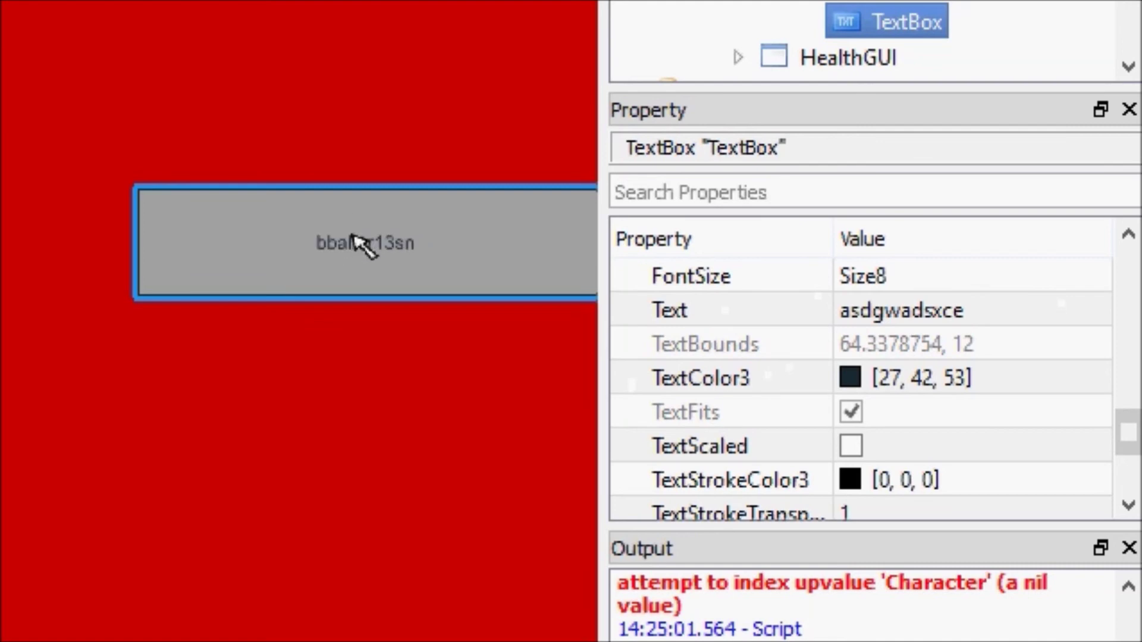
pyautogui.write(' rocks')
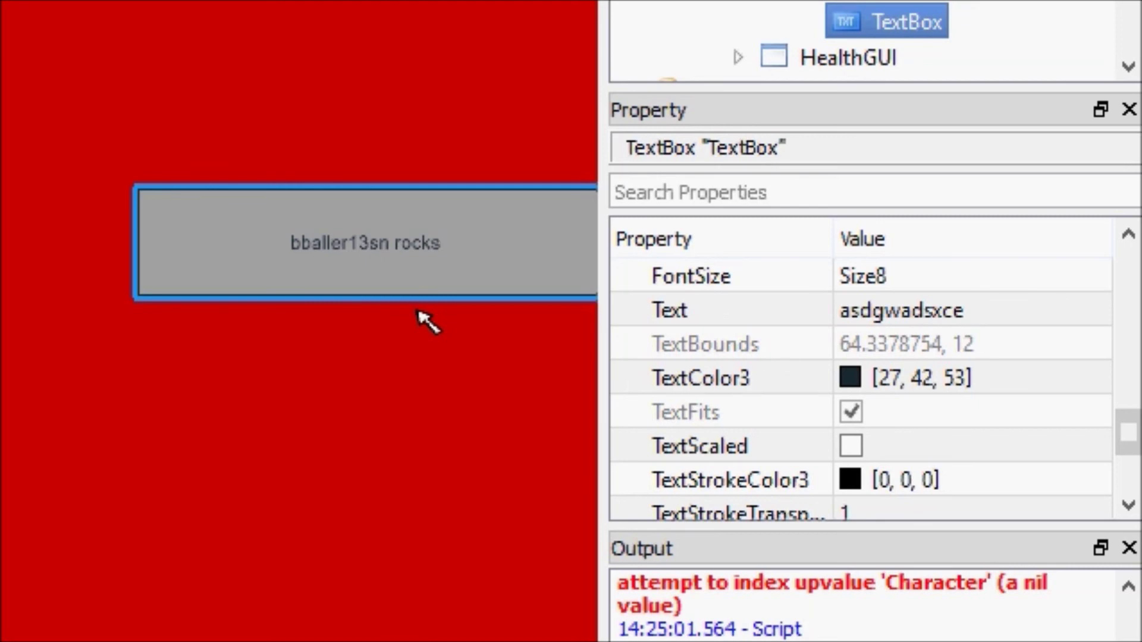
pyautogui.press('Return')
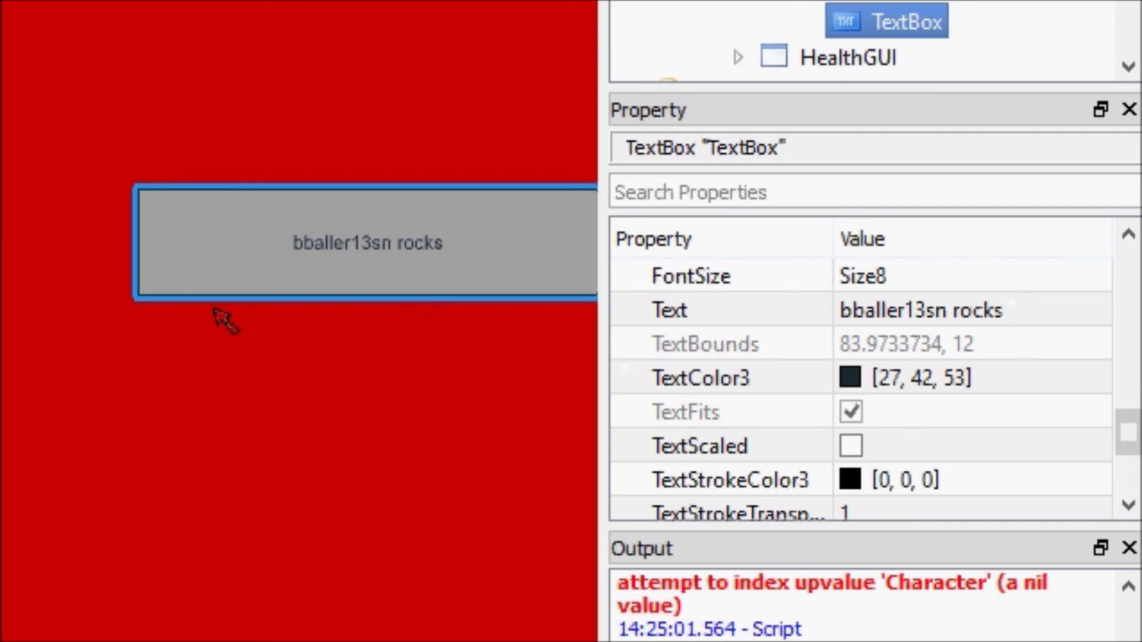
pyautogui.click(216, 214)
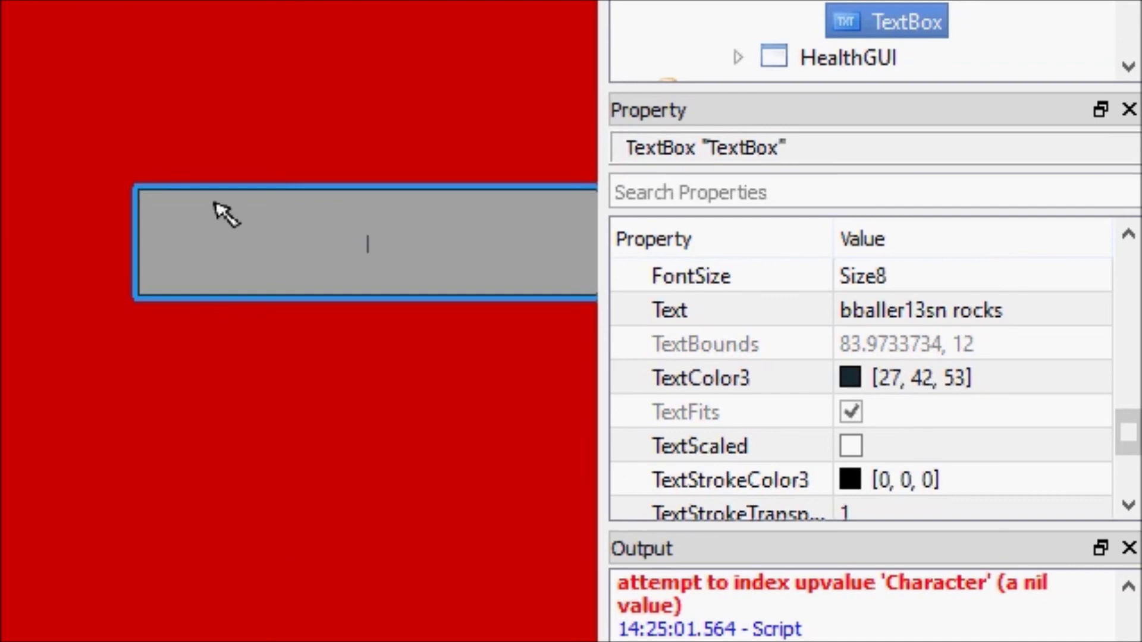
pyautogui.write('fsdfhsdfvsdf')
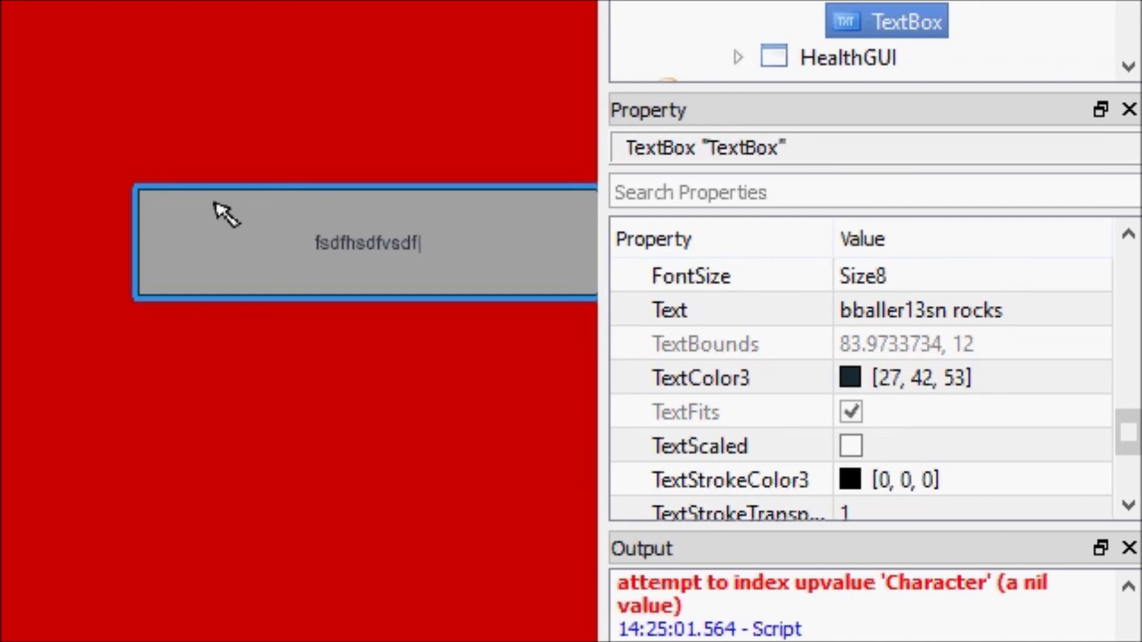
# Step: Type 'fsf' into the live TextBox, commit with Enter, then refocus the box to clear it
pyautogui.press('BackSpace')
pyautogui.press('BackSpace')
pyautogui.press('BackSpace')
pyautogui.press('BackSpace')
pyautogui.write('d')
pyautogui.press('BackSpace')
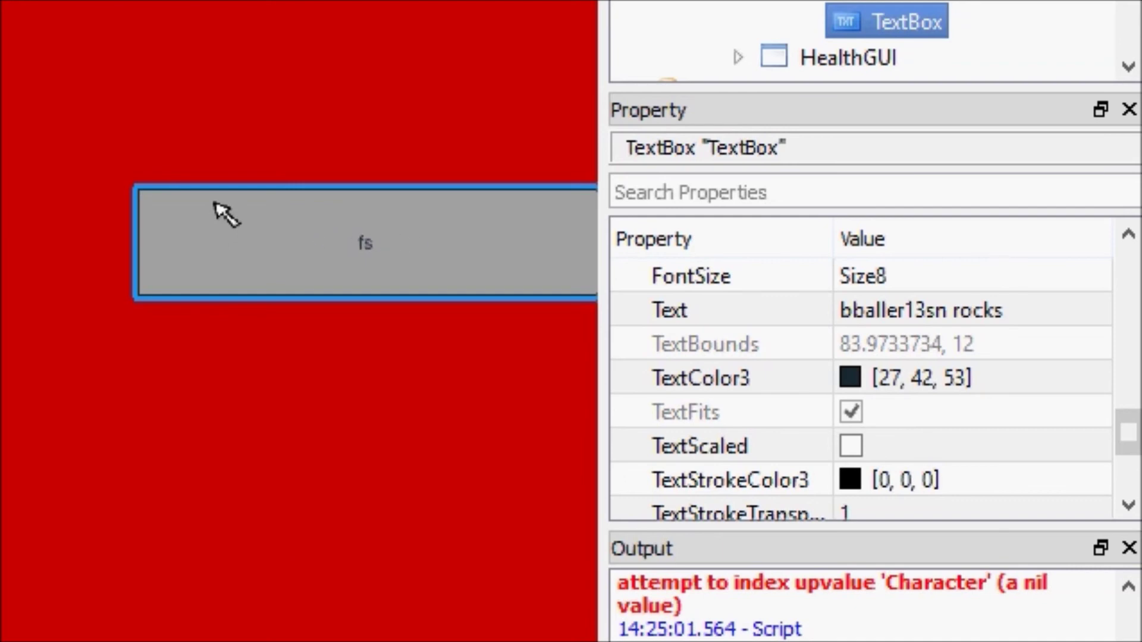
pyautogui.write('fds')
pyautogui.press('BackSpace')
pyautogui.press('BackSpace')
pyautogui.press('Return')
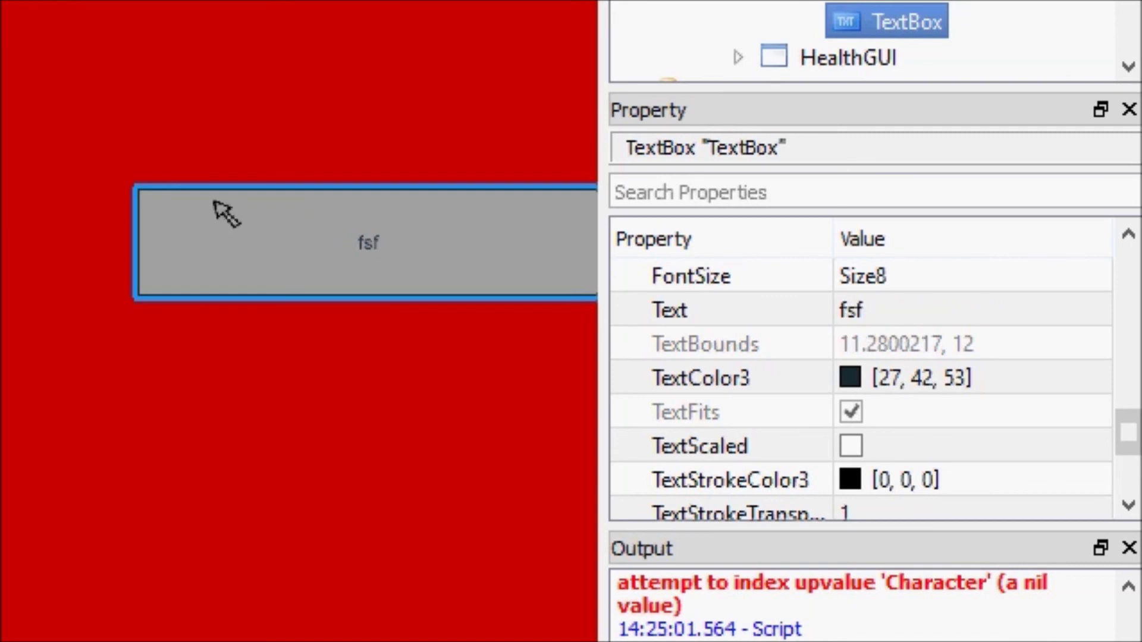
pyautogui.click(223, 214)
pyautogui.write('sadg')
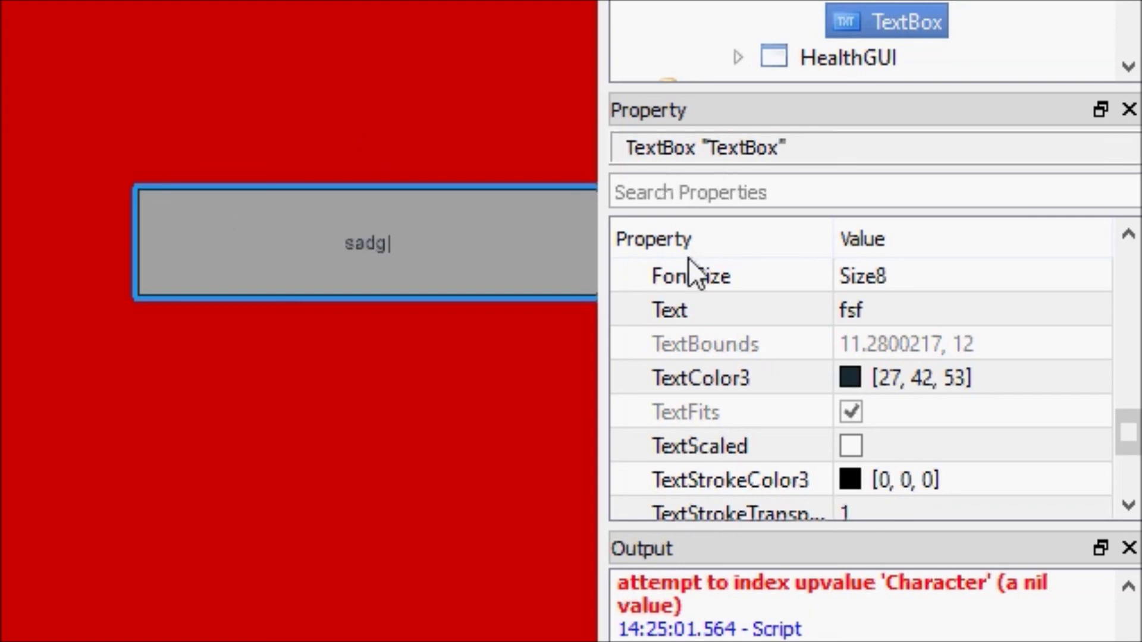
pyautogui.write('asdc')
# Step: Commit 'sadgasdc' to the TextBox Text, then clear the box and commit the empty value
pyautogui.press('Return')
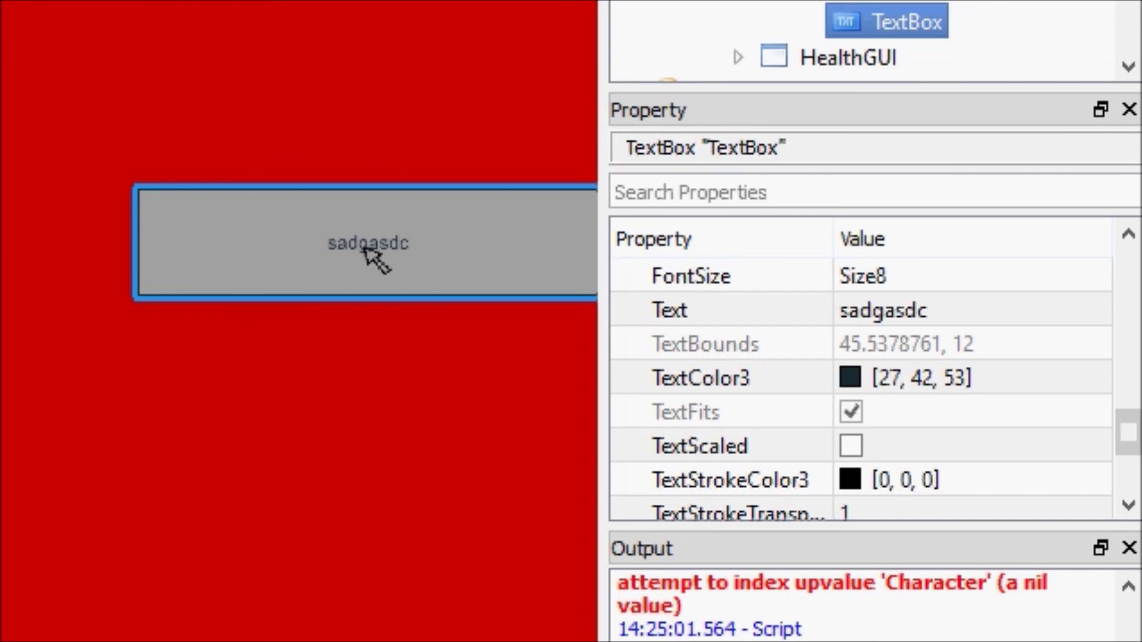
pyautogui.click(395, 203)
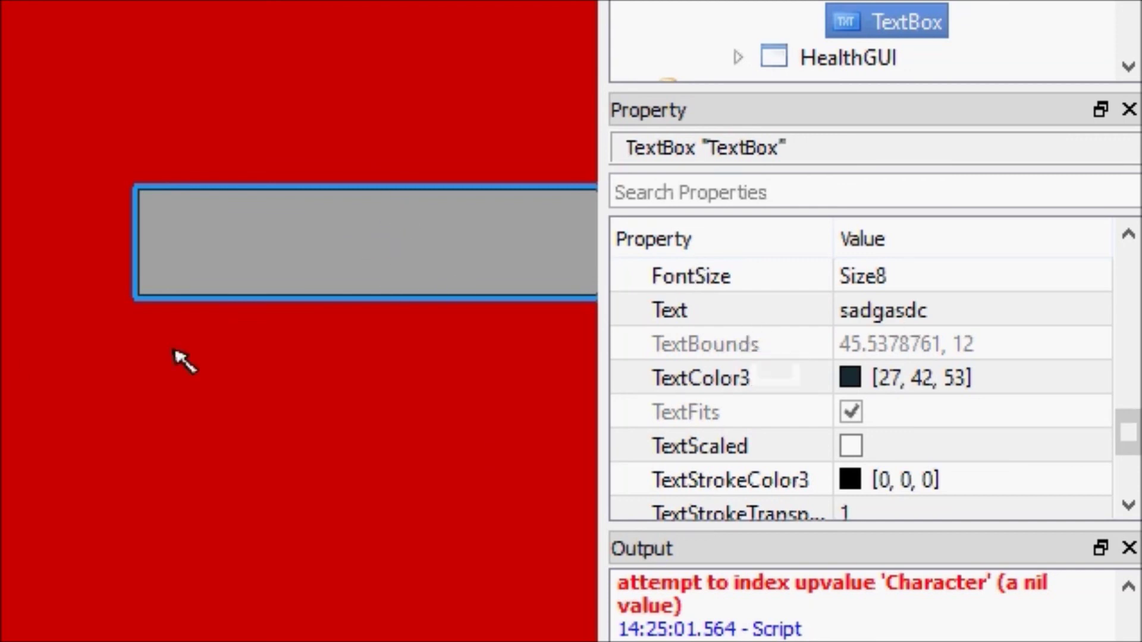
pyautogui.click(373, 344)
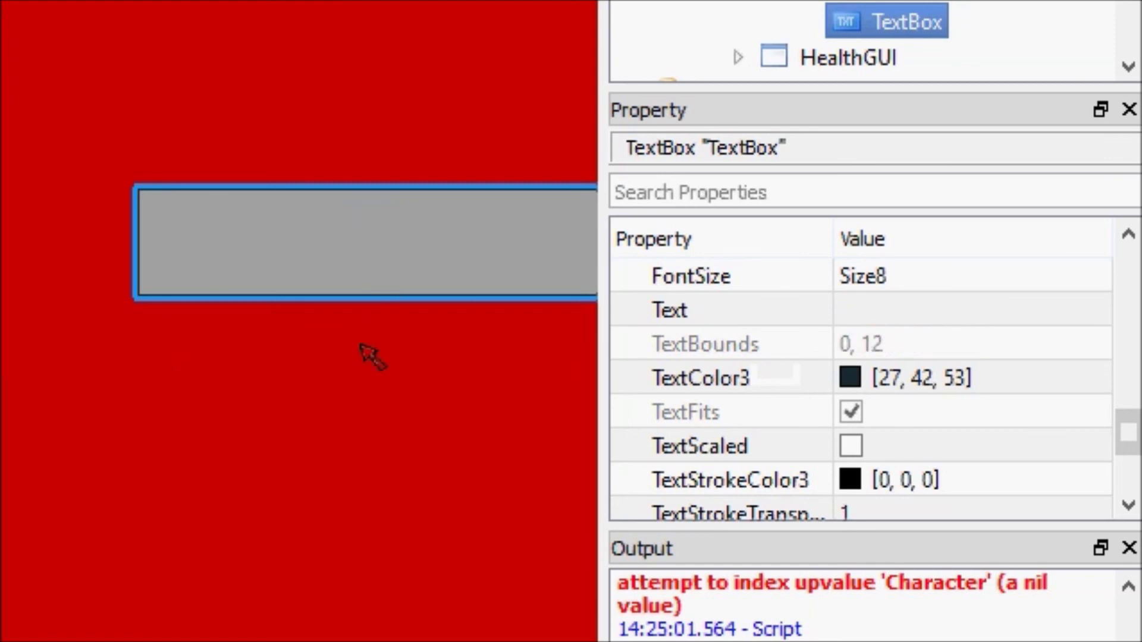
# Step: Commit 'dsadgasdg' on focus loss, then clear the TextBox again, leaving Text empty
pyautogui.click(356, 254)
pyautogui.write('dsadg')
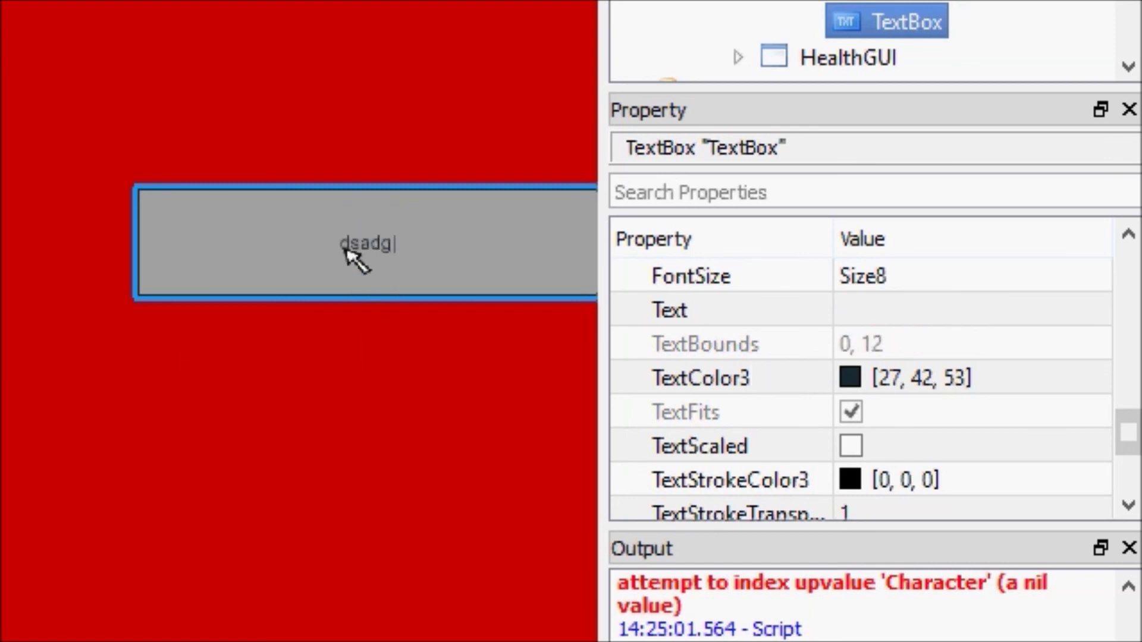
pyautogui.write('asdg')
pyautogui.click(344, 388)
pyautogui.click(374, 220)
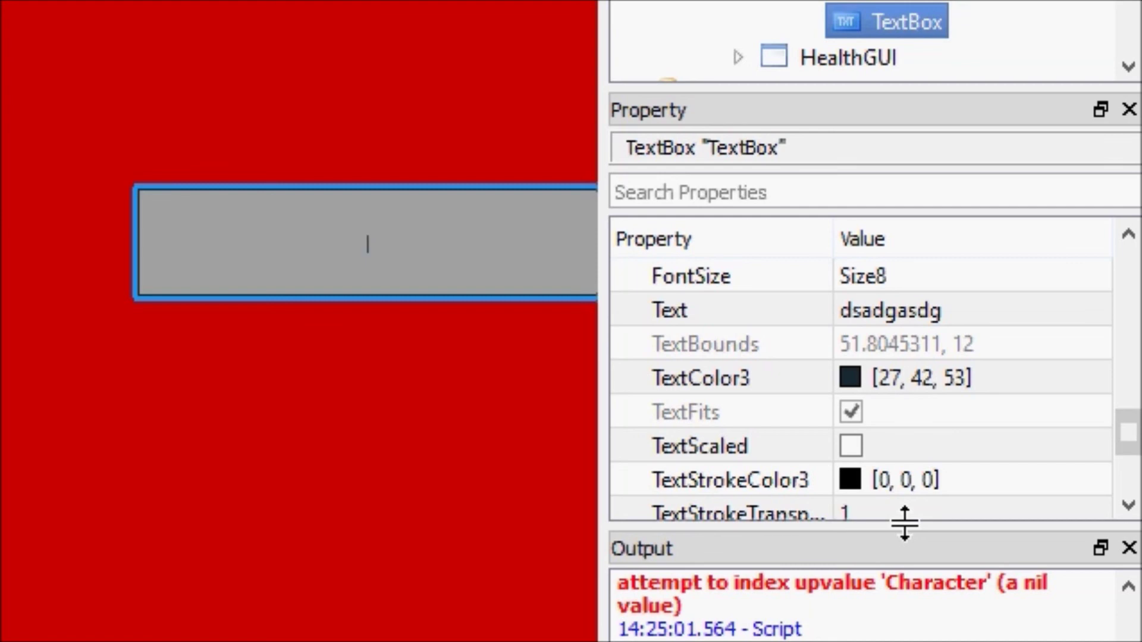
pyautogui.click(20, 501)
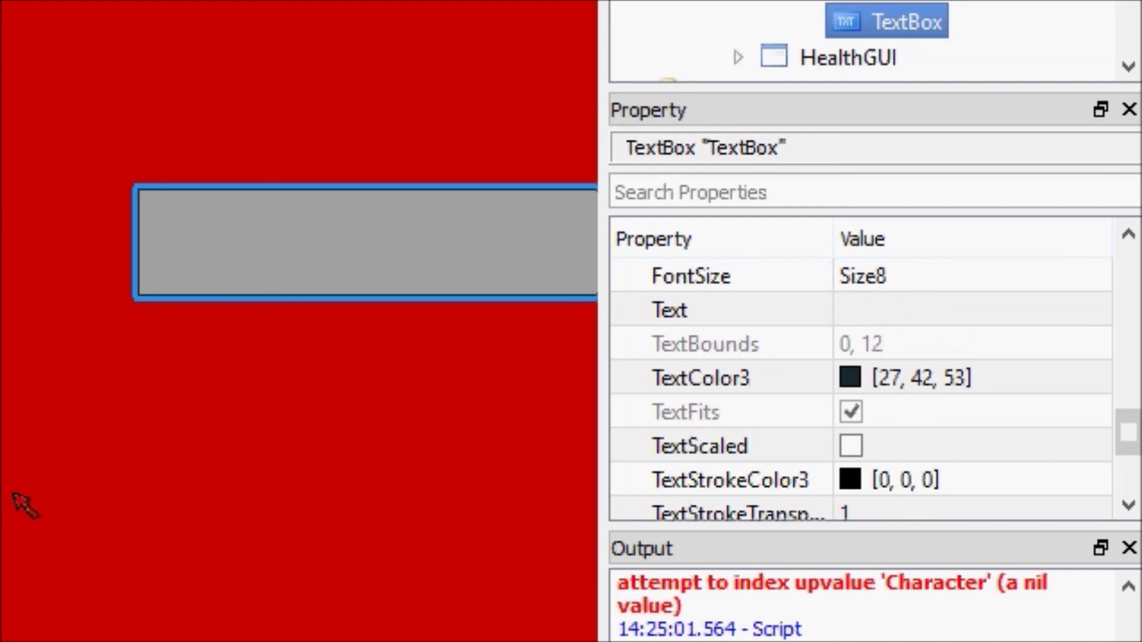